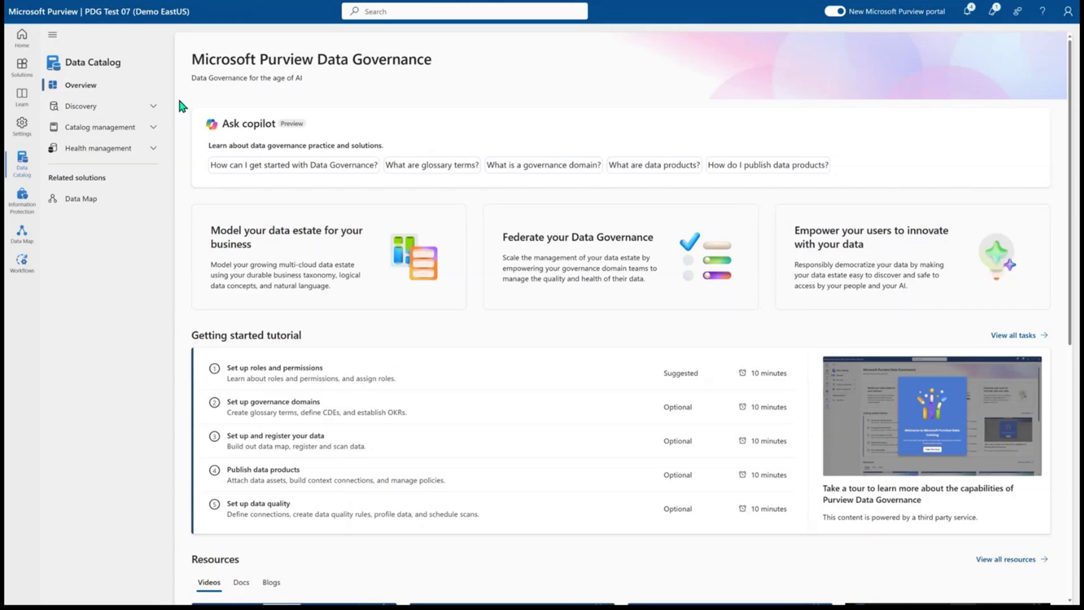
# - Expand the Discovery, Catalog management and Health management sections of the Data Catalog navigation
pyautogui.click(143, 105)
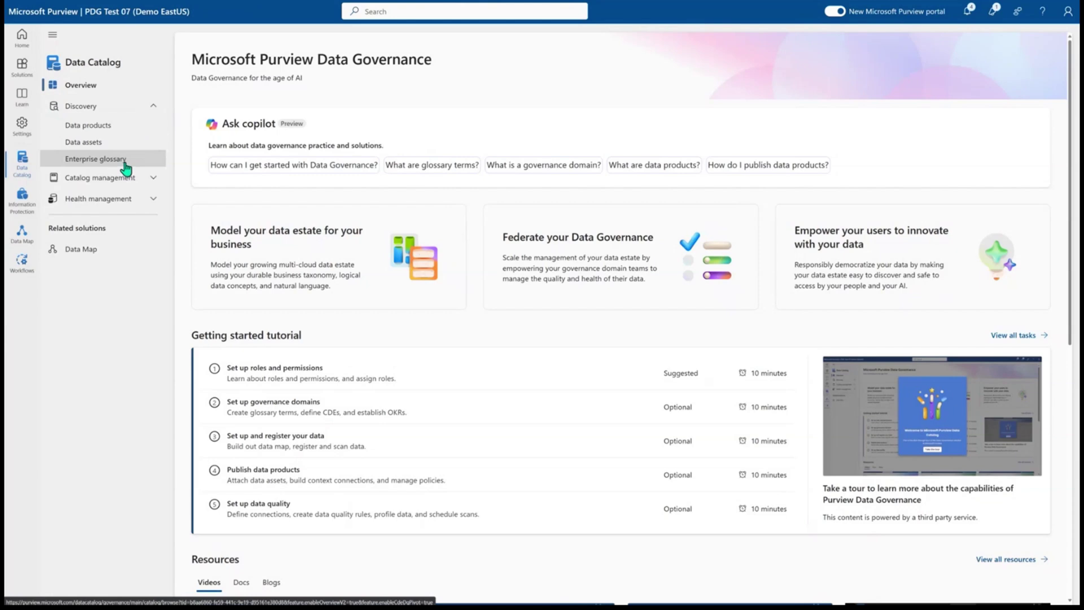
pyautogui.click(135, 177)
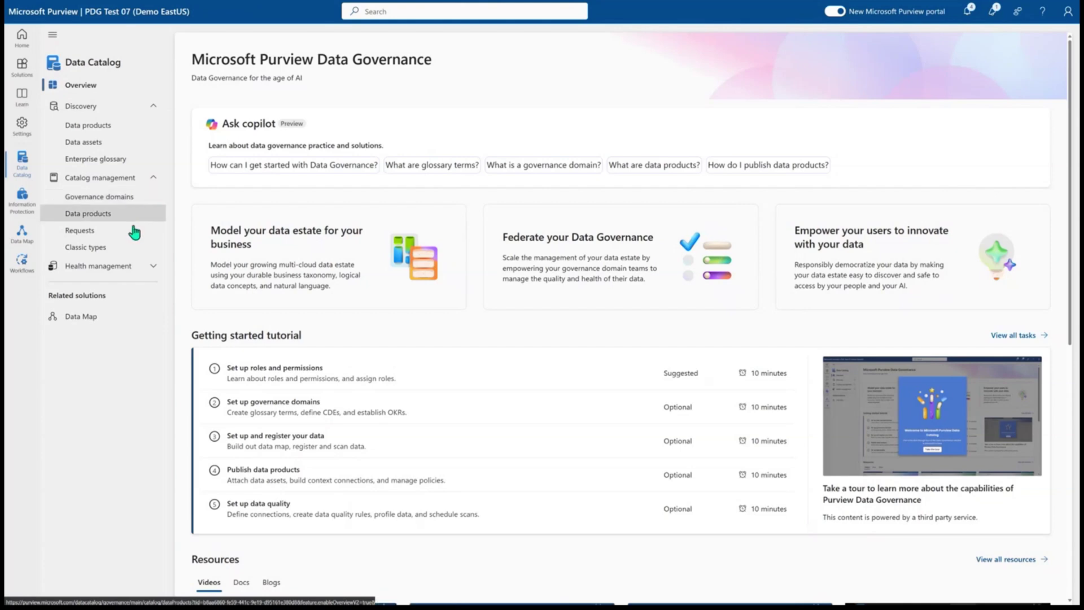
pyautogui.click(136, 275)
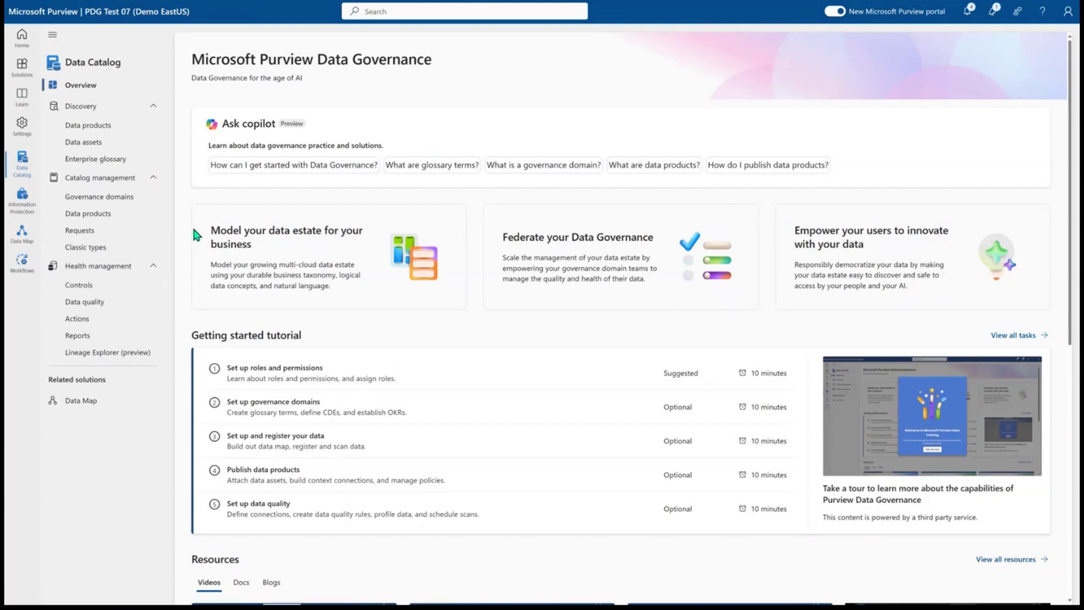
# - Ask Copilot "How can I get started with Data Governance?", read through its answer and close it
pyautogui.click(308, 169)
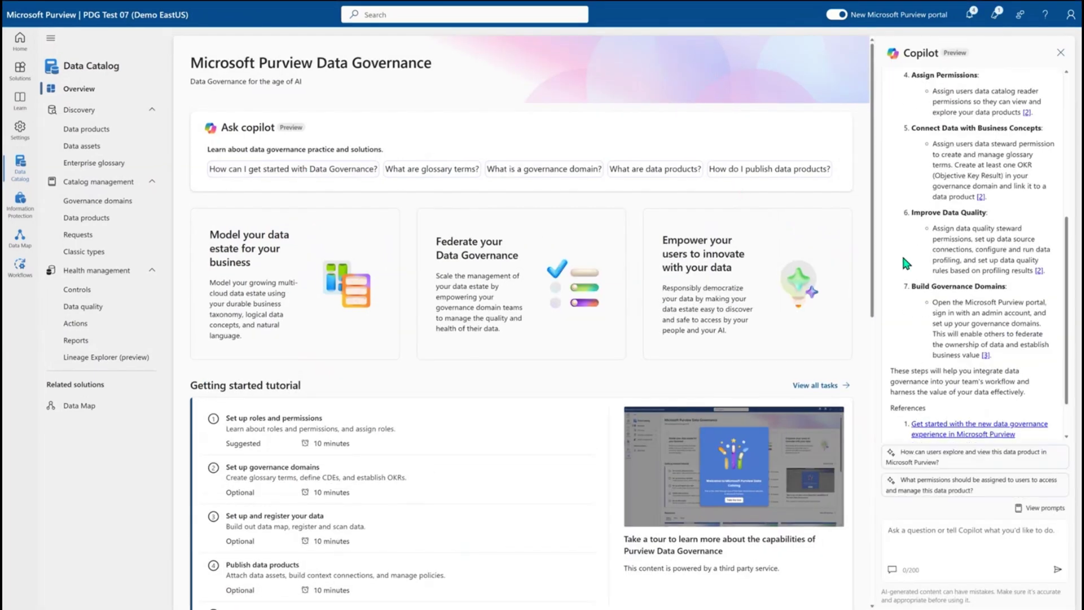
pyautogui.scroll(4, 902, 253)
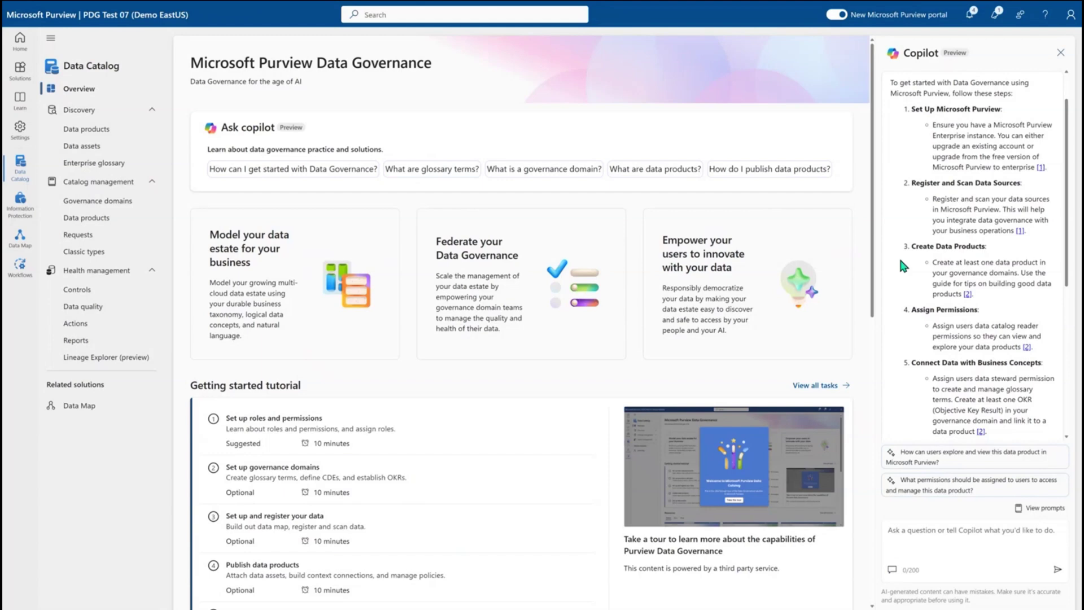
pyautogui.scroll(-5, 900, 259)
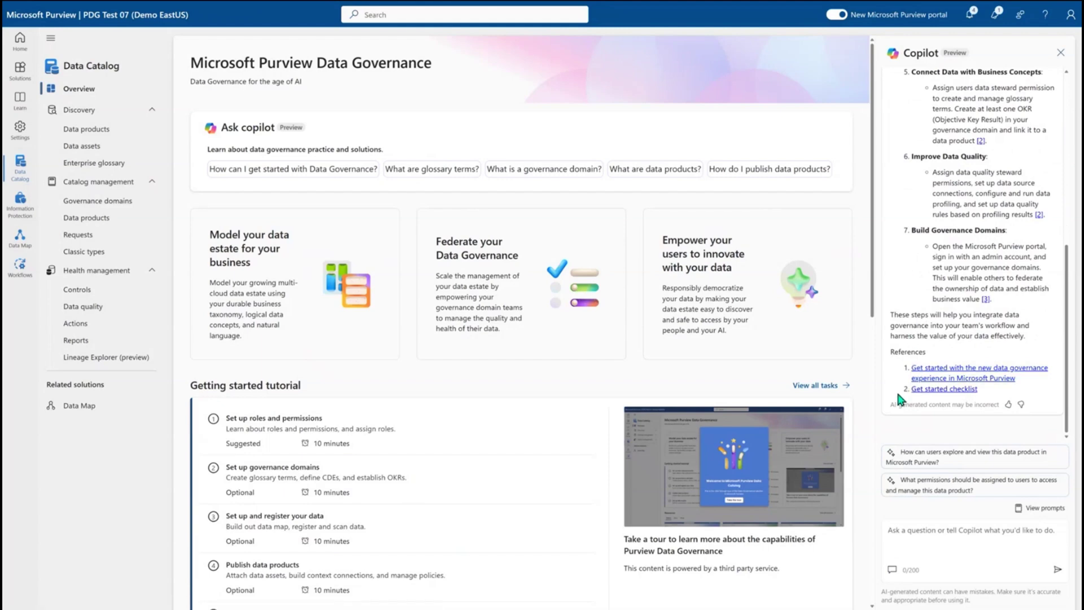
pyautogui.click(1060, 52)
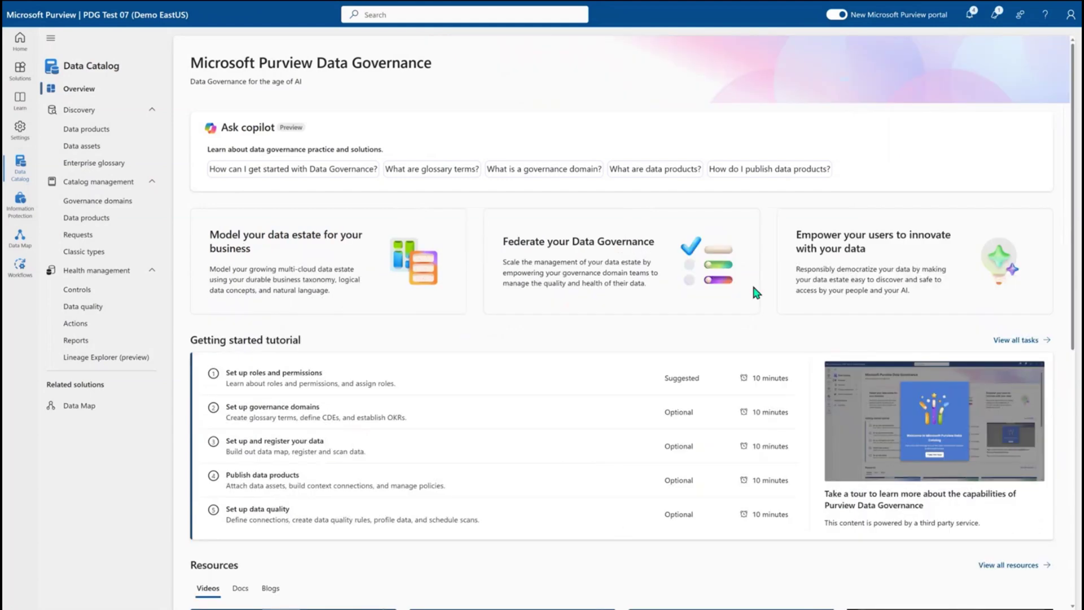
# - View the Publish data products task of the getting started tutorial and close it
pyautogui.click(465, 490)
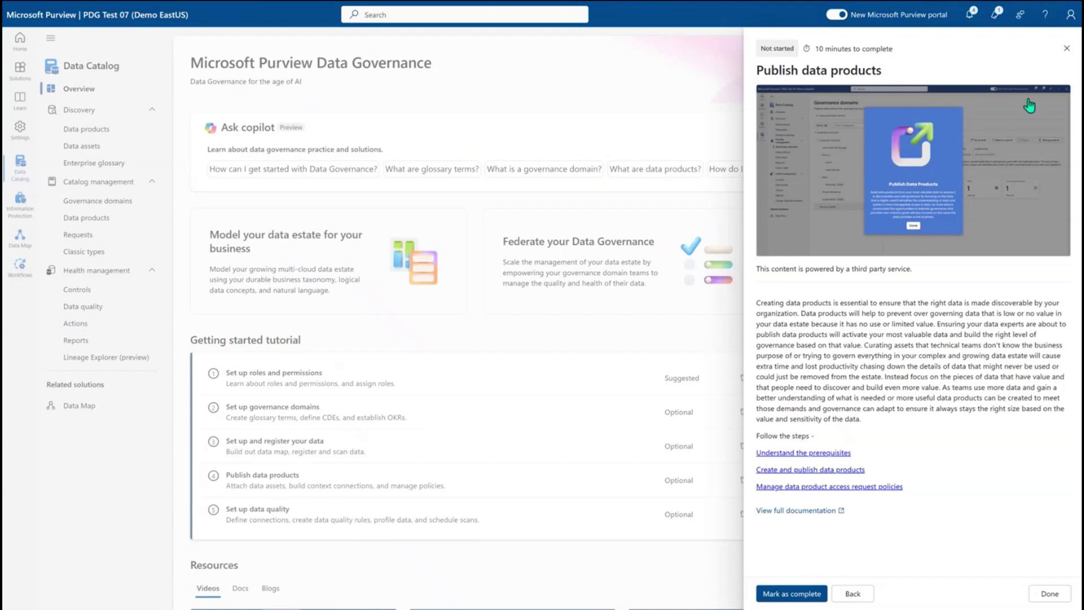
pyautogui.click(1065, 49)
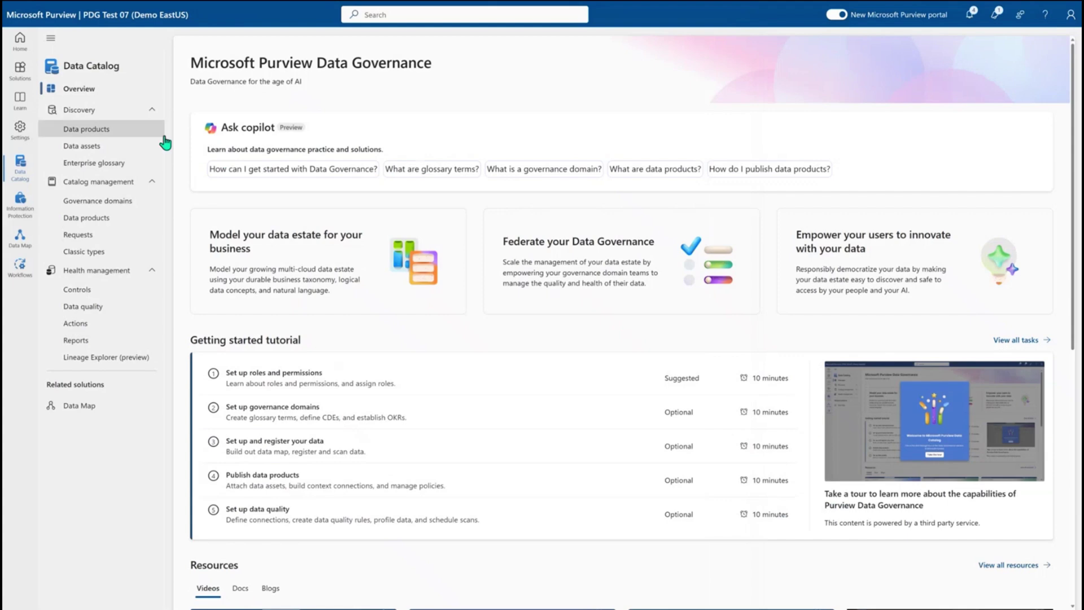
# - Search the Discovery data products in natural language with "I need emissions data created by AI"
pyautogui.click(136, 132)
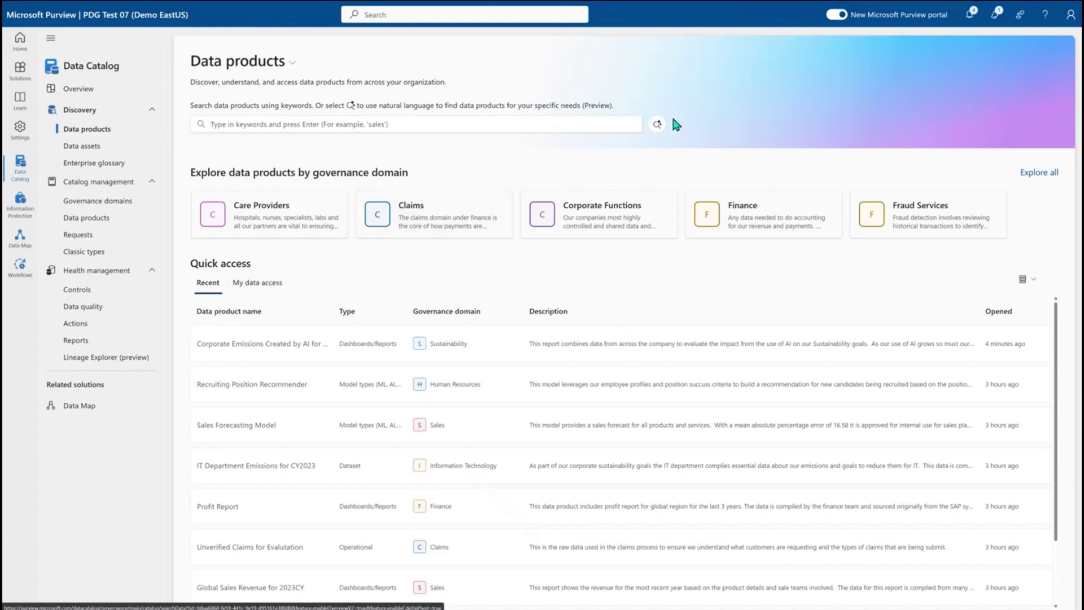
pyautogui.click(658, 126)
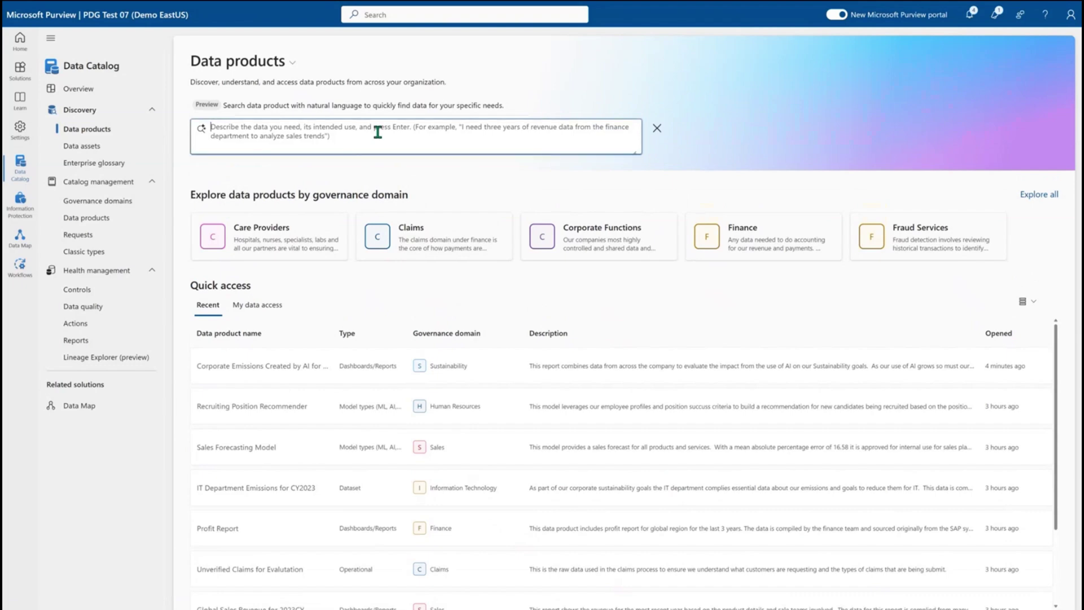
pyautogui.write('I need')
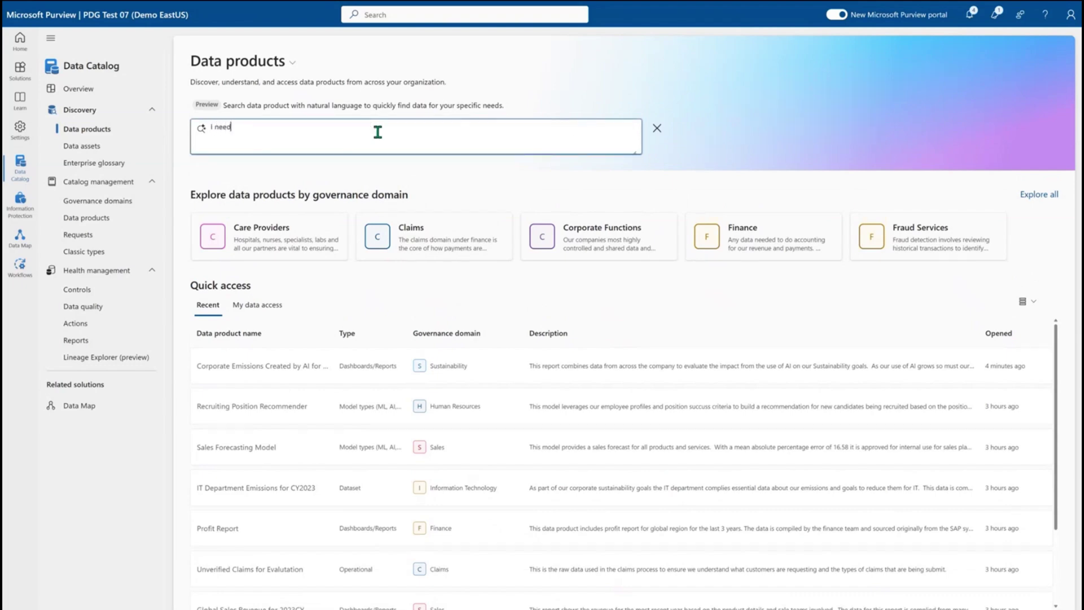
pyautogui.write(' emissions data created by AI')
pyautogui.press('Return')
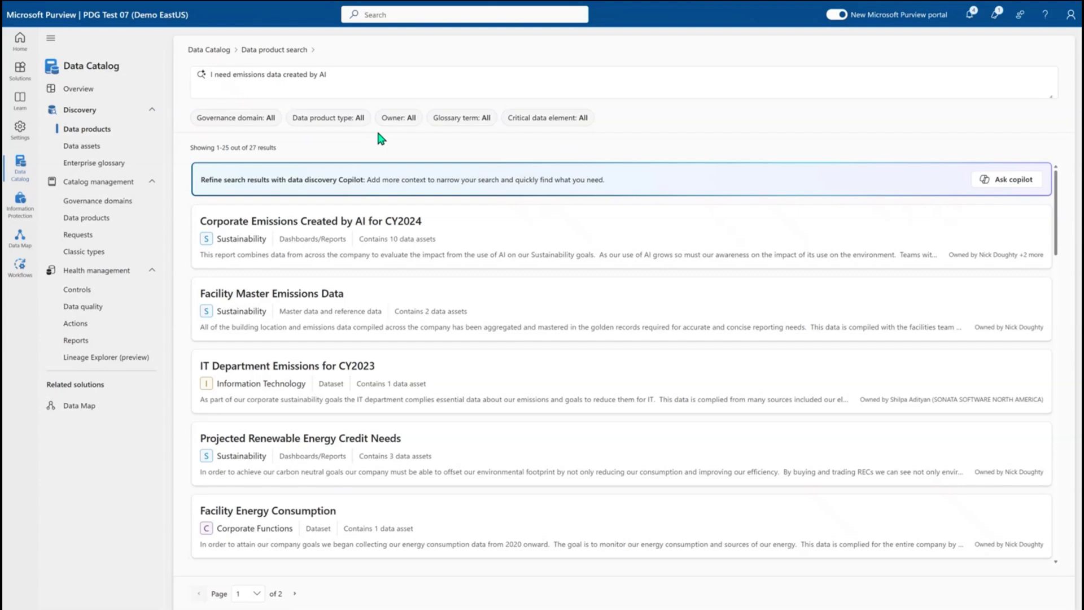
# - Open the Corporate Emissions Created by AI for CY2024 data product and go to the full details of its HR_AI_EMISSIONS asset
pyautogui.click(389, 221)
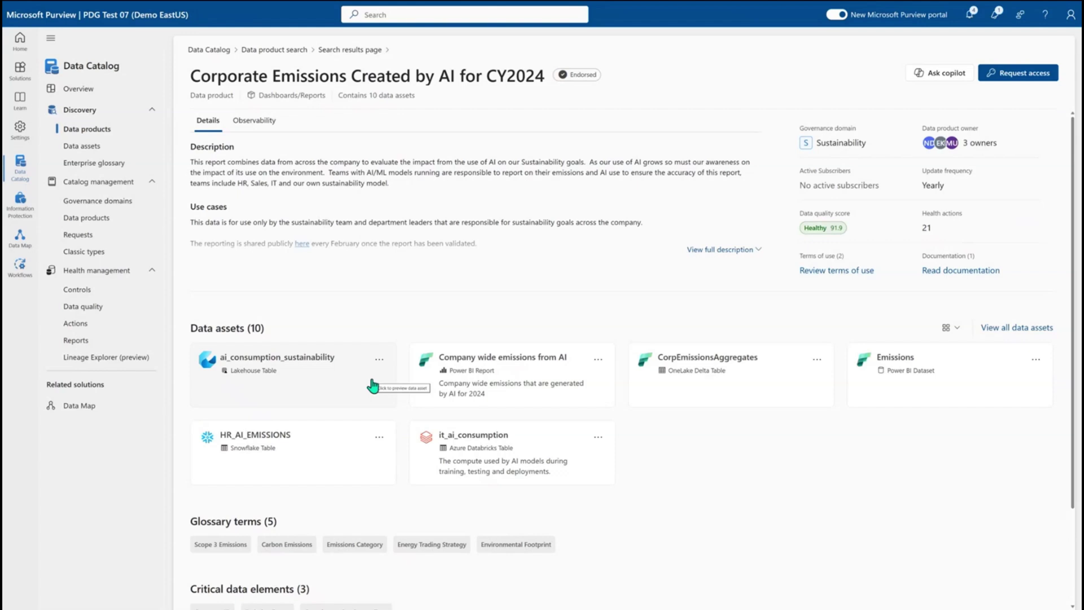
pyautogui.click(344, 467)
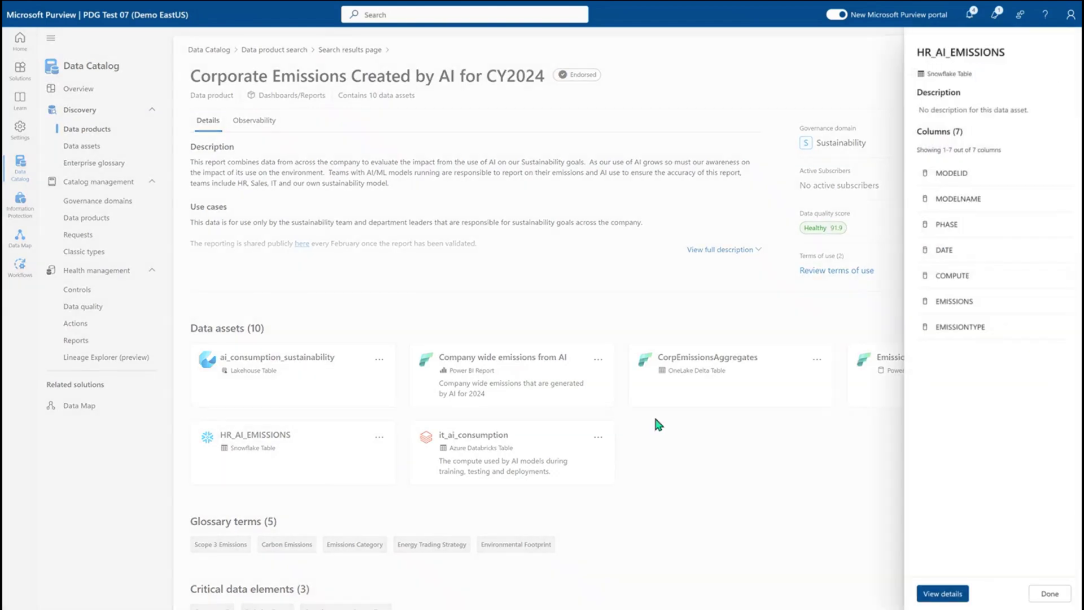
pyautogui.click(940, 593)
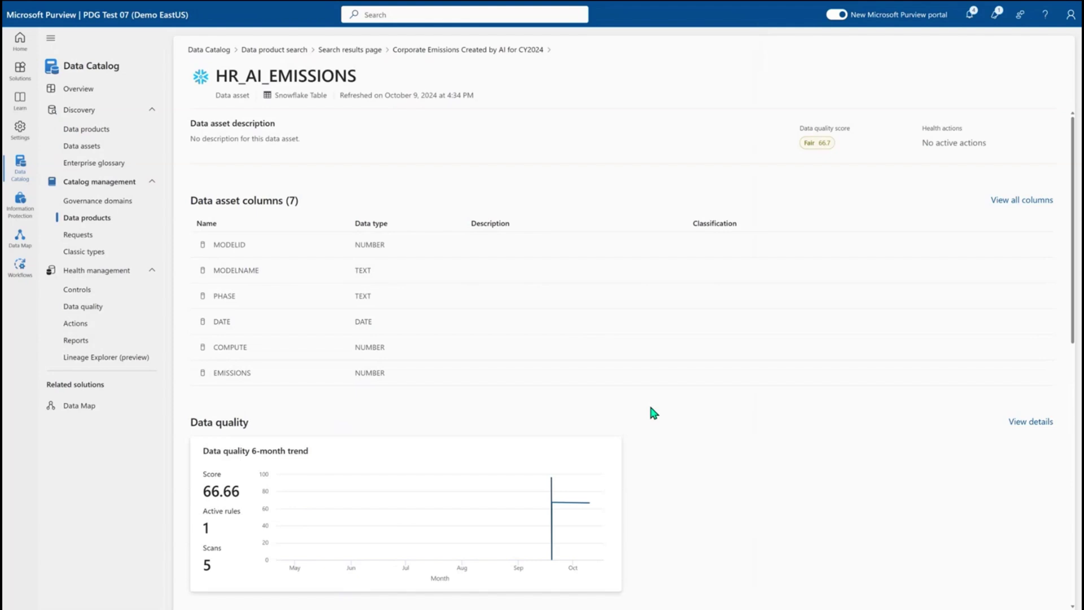
# - Examine the HR_AI_EMISSIONS table's data quality trend and governance lineage, and return to the data product
pyautogui.scroll(-4, 652, 463)
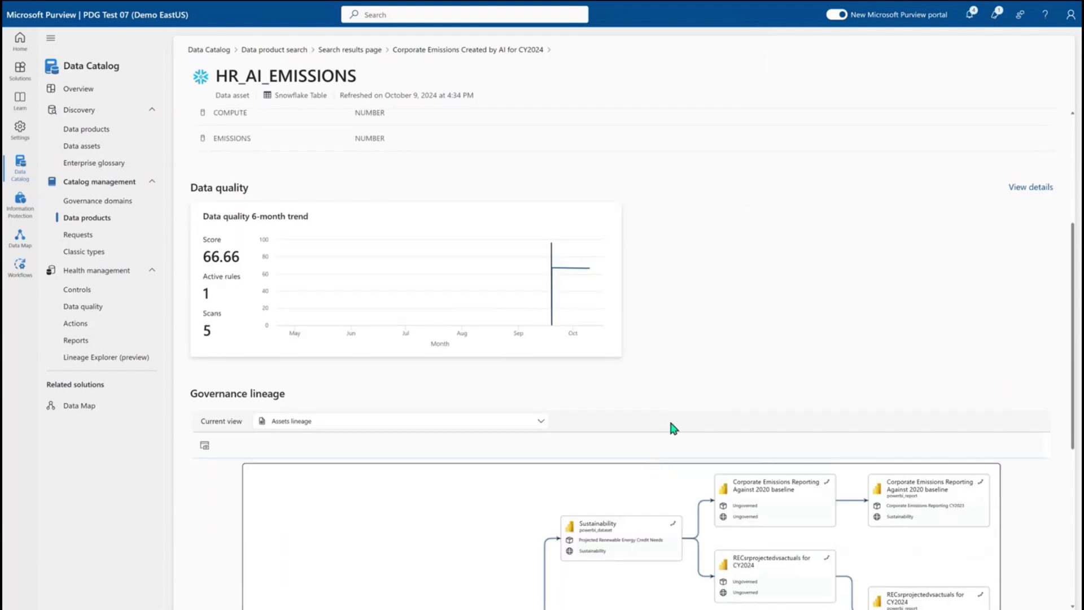
pyautogui.scroll(-3, 1044, 434)
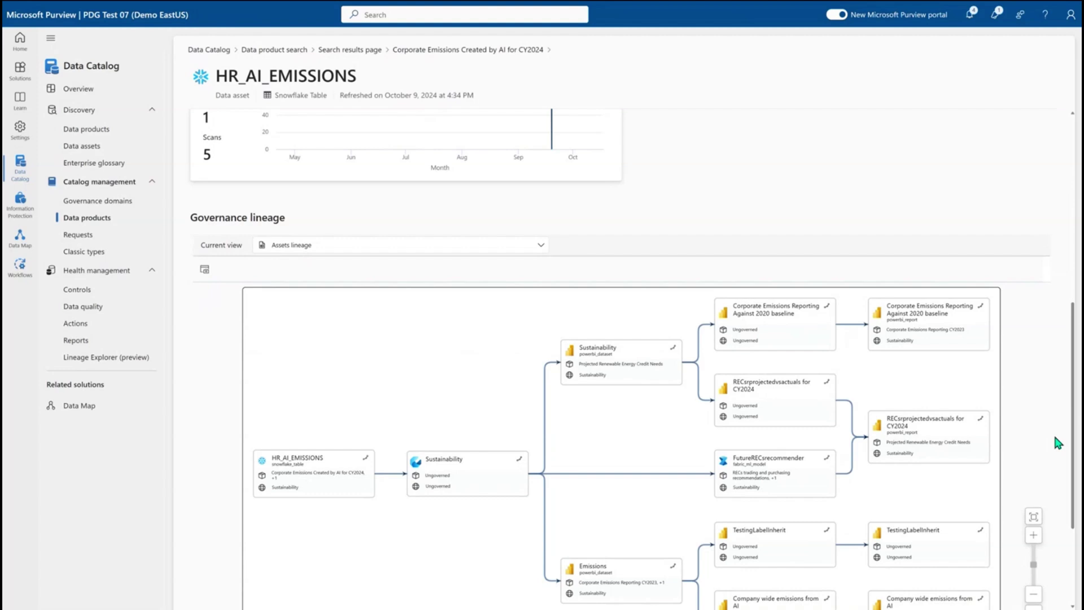
pyautogui.scroll(4, 1055, 437)
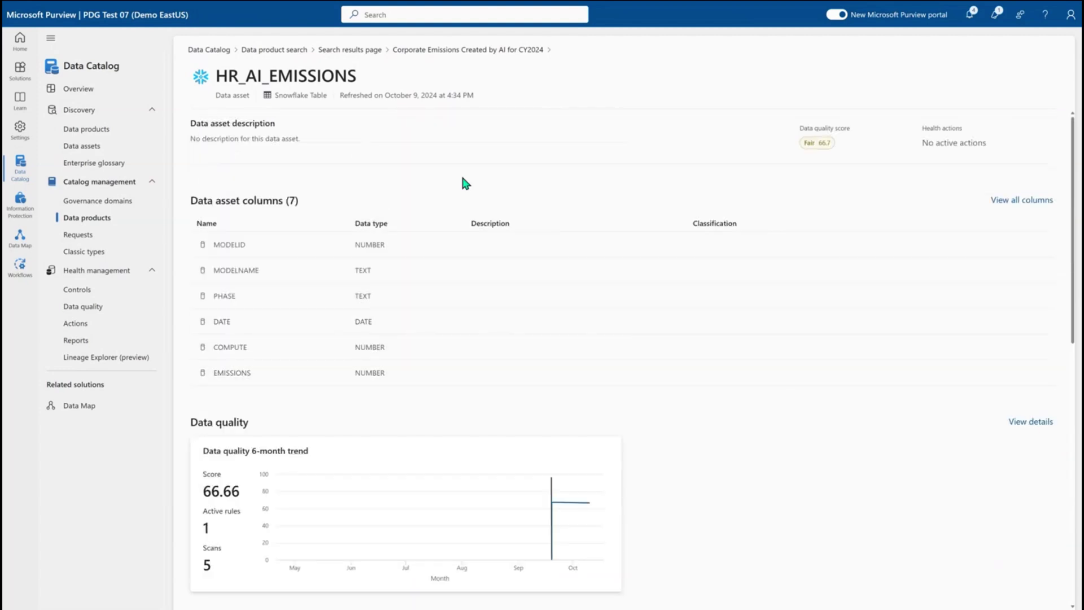
pyautogui.click(407, 50)
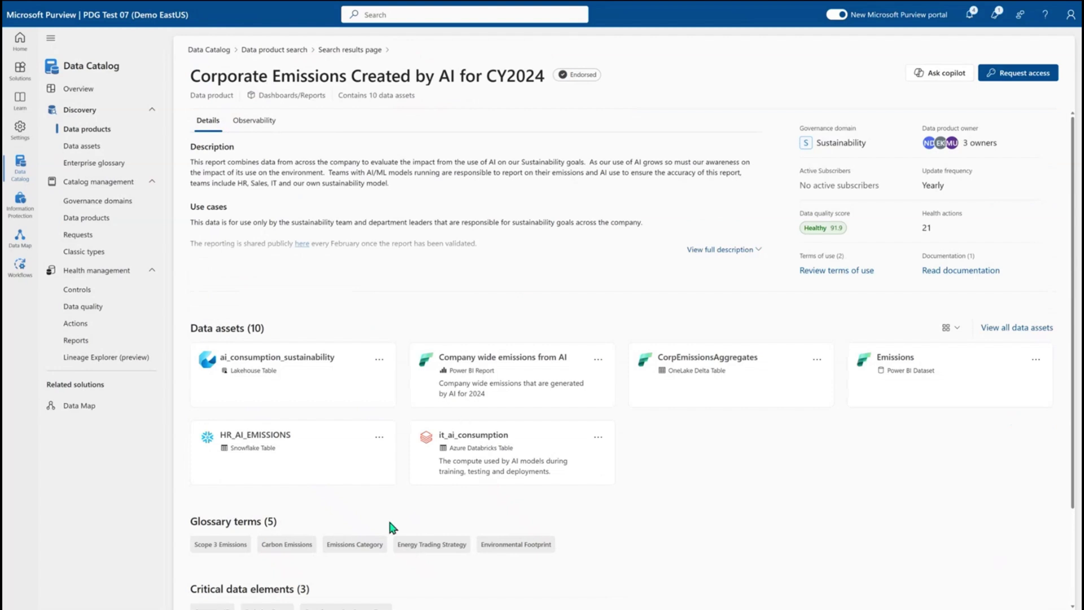
# - Start an access request for the data product with purpose Critical Reporting and business justification "leadership review"
pyautogui.scroll(-2, 388, 526)
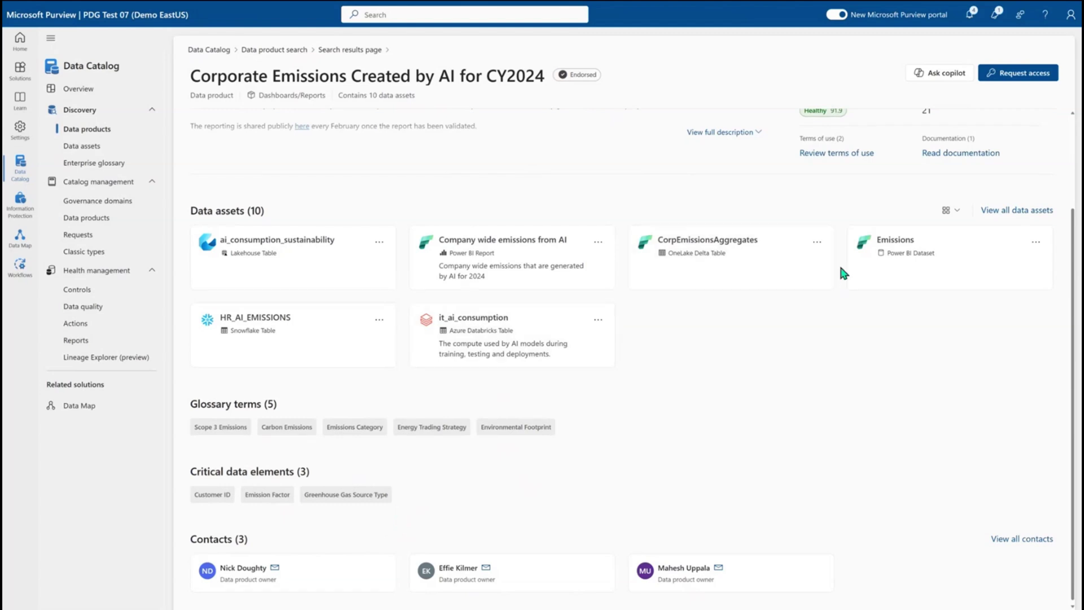
pyautogui.click(1005, 74)
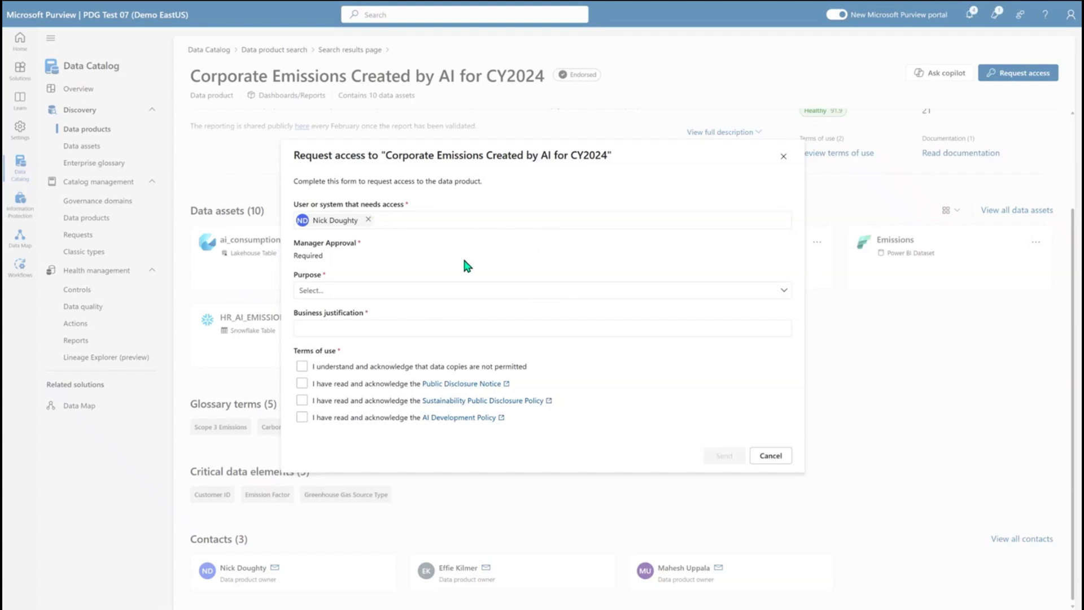
pyautogui.click(407, 291)
pyautogui.click(393, 326)
pyautogui.click(389, 322)
pyautogui.write('leadership')
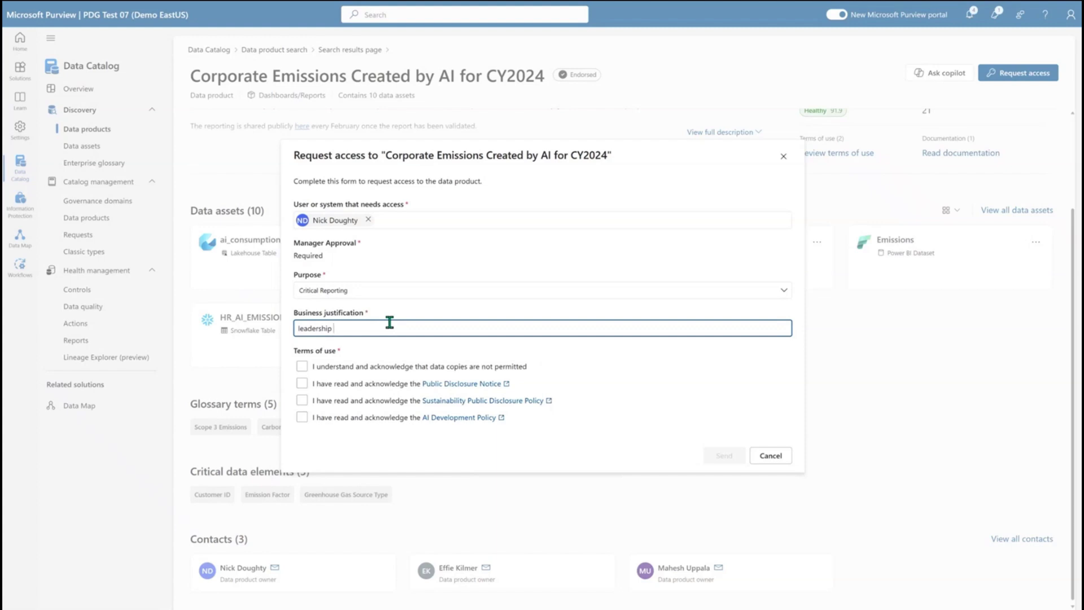
pyautogui.write('review')
# - Acknowledge the no-data-copies term, Public Disclosure Notice, Sustainability Public Disclosure Policy and AI Development Policy, and send the access request
pyautogui.click(308, 367)
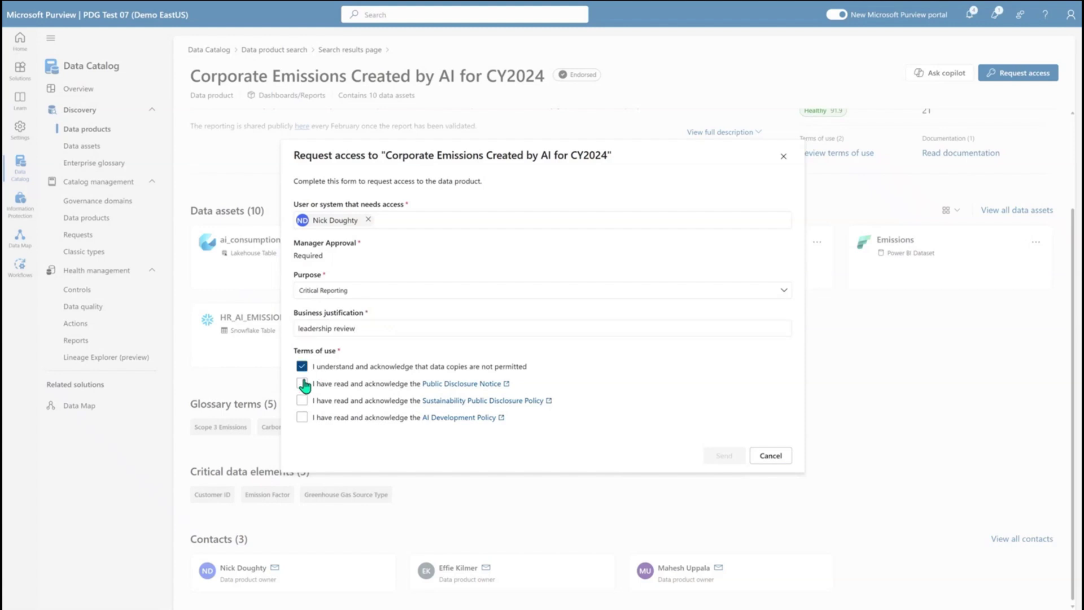
pyautogui.click(304, 384)
pyautogui.click(303, 401)
pyautogui.click(303, 419)
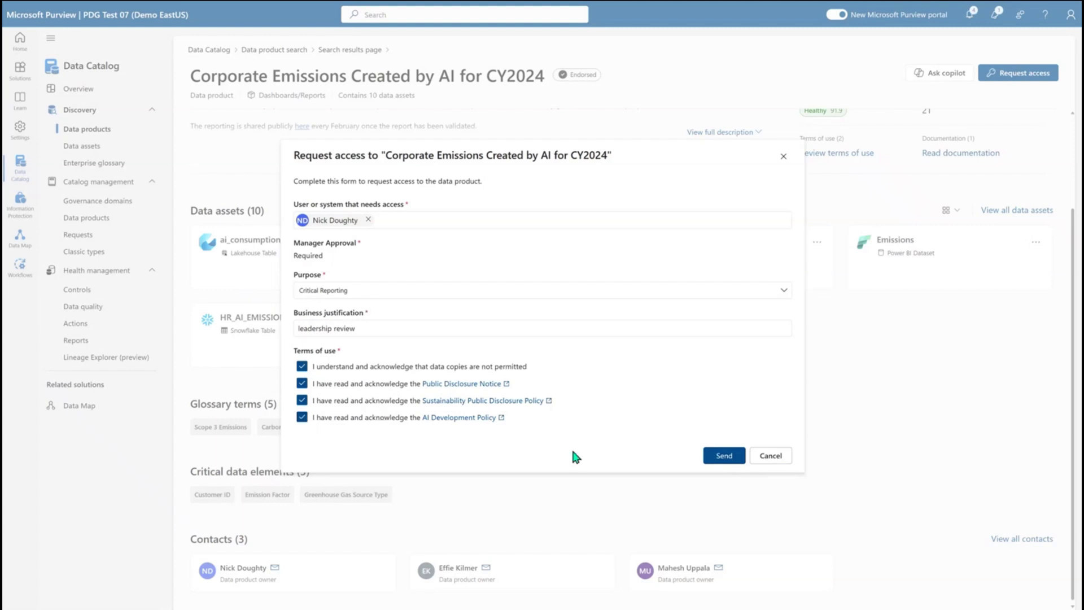
pyautogui.click(717, 457)
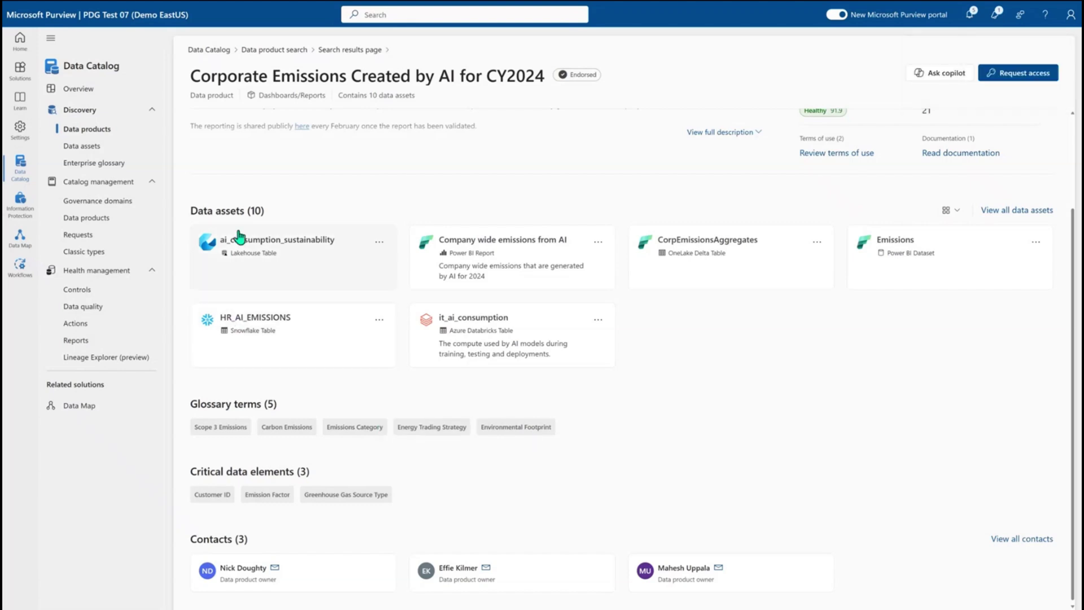
# - Open the enterprise glossary and display its glossary terms as a tree
pyautogui.click(131, 164)
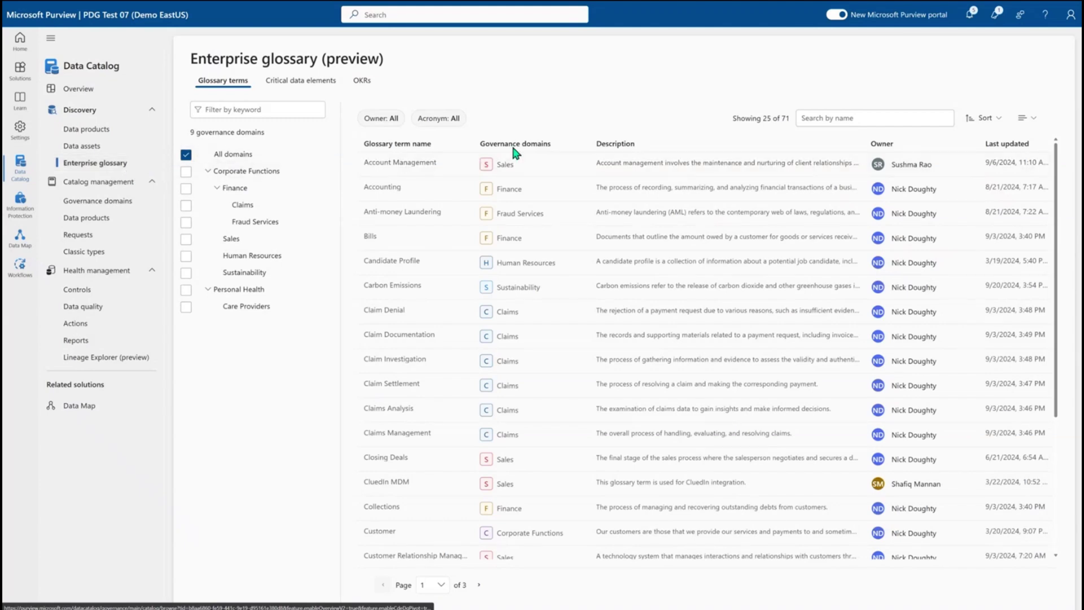
pyautogui.click(1026, 118)
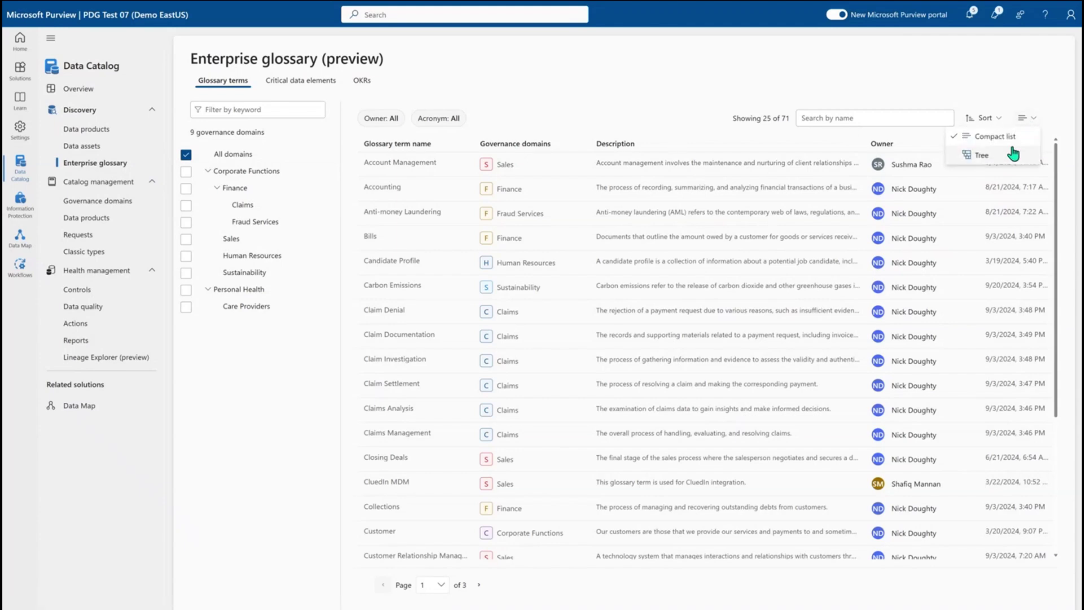
pyautogui.click(1012, 154)
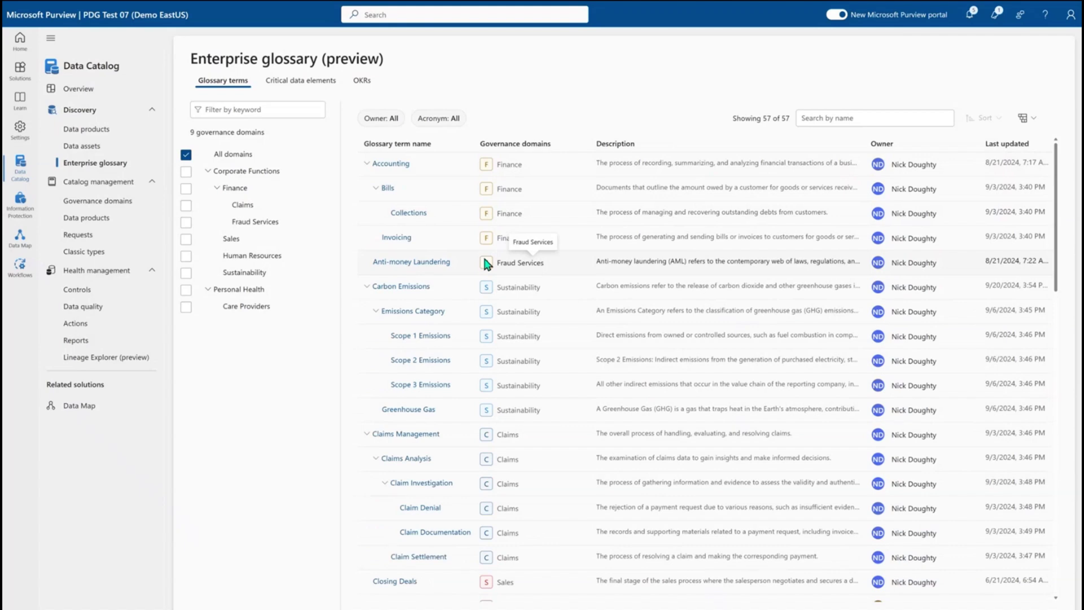
# - Open the Carbon Emissions glossary term and review its related items and observability map
pyautogui.click(427, 288)
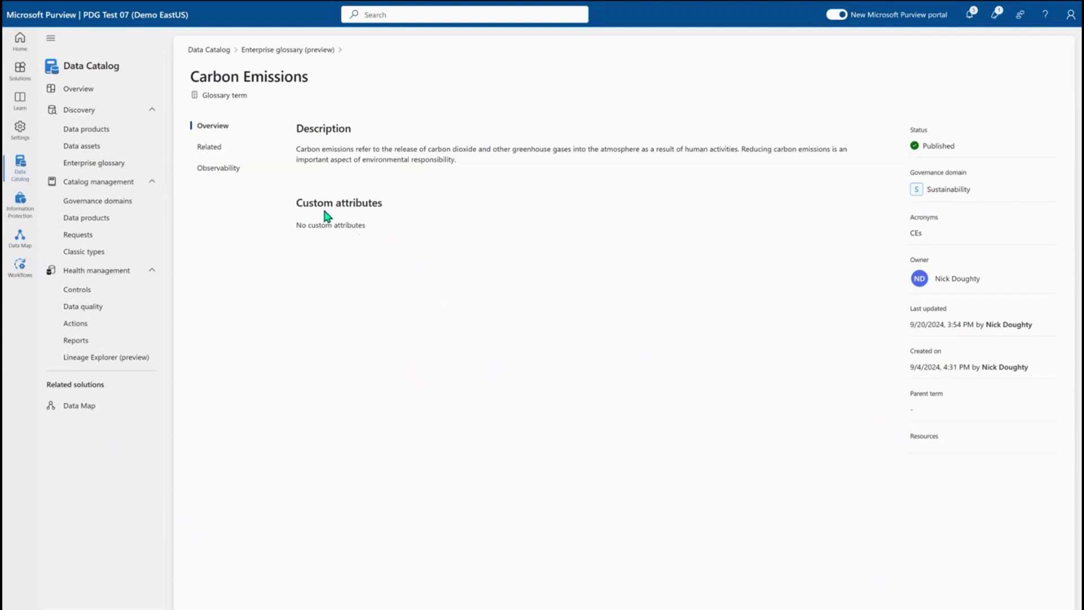
pyautogui.click(233, 152)
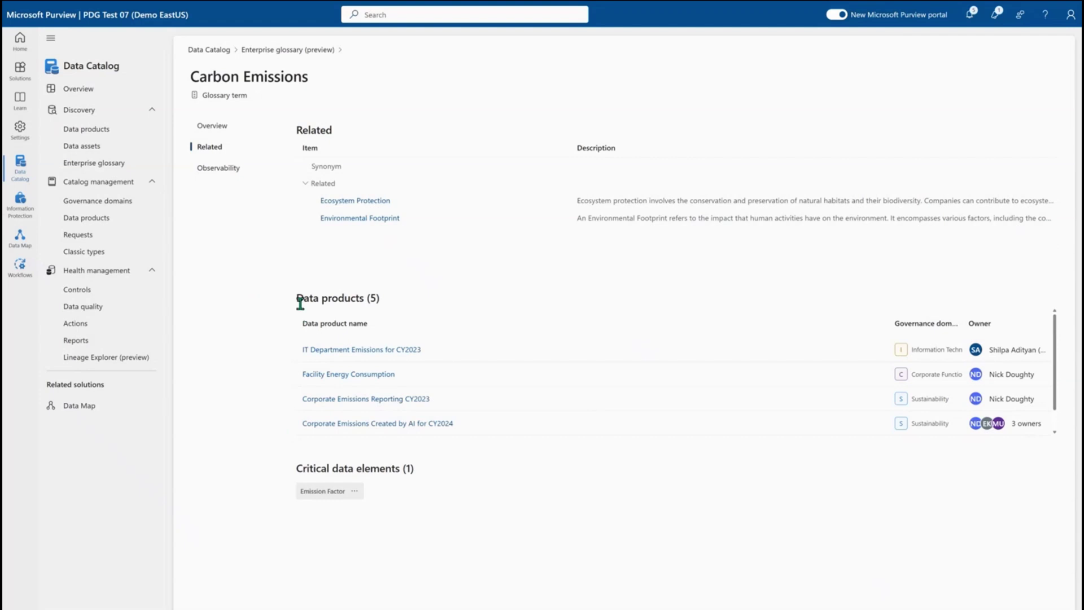
pyautogui.click(237, 176)
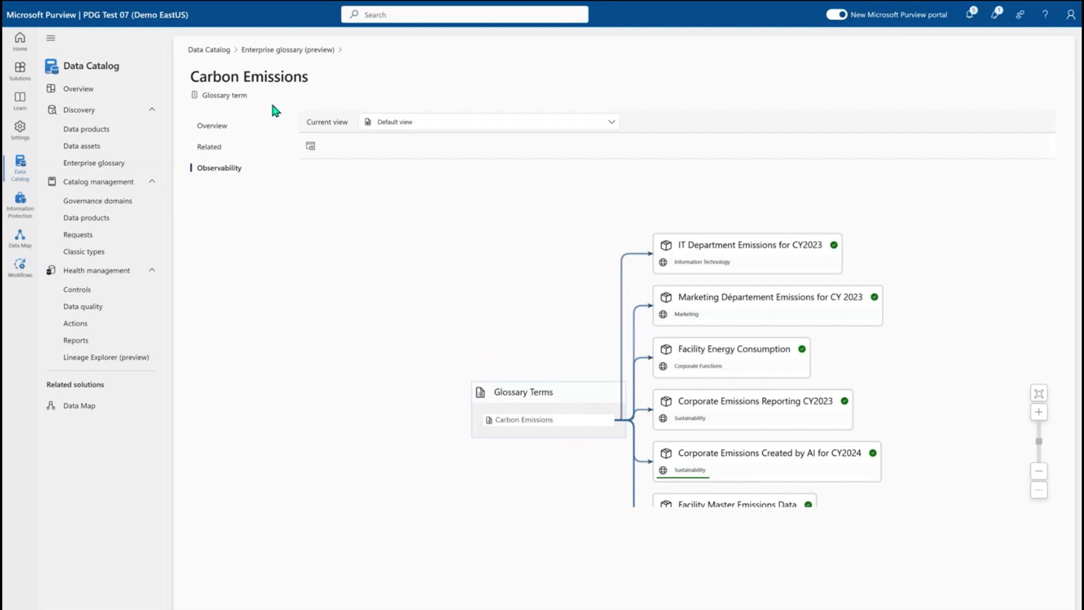
# - Return to the enterprise glossary and view its critical data elements and OKRs
pyautogui.click(279, 51)
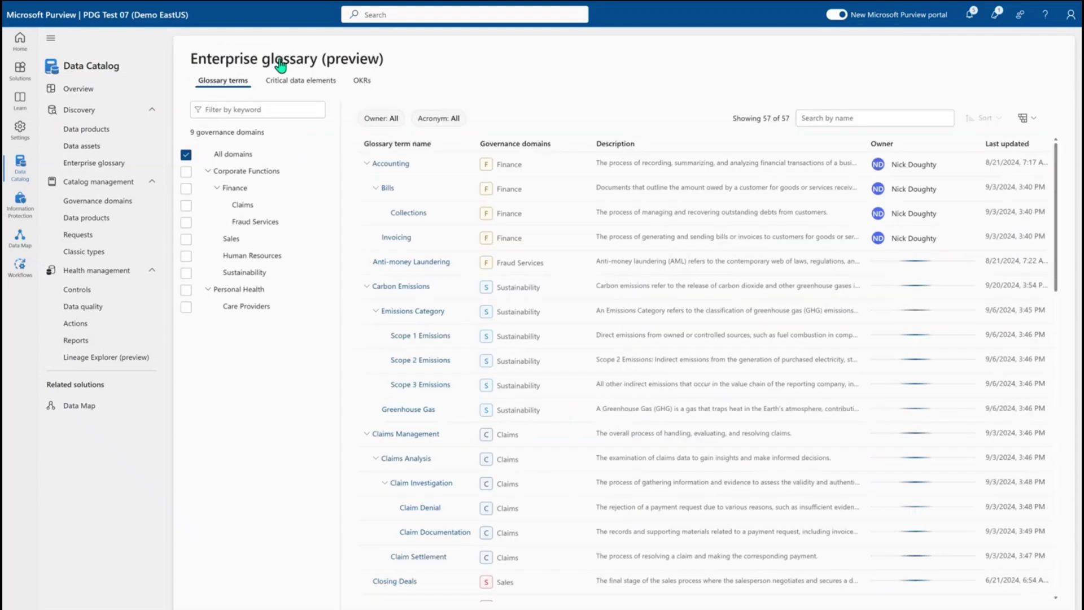
pyautogui.click(303, 83)
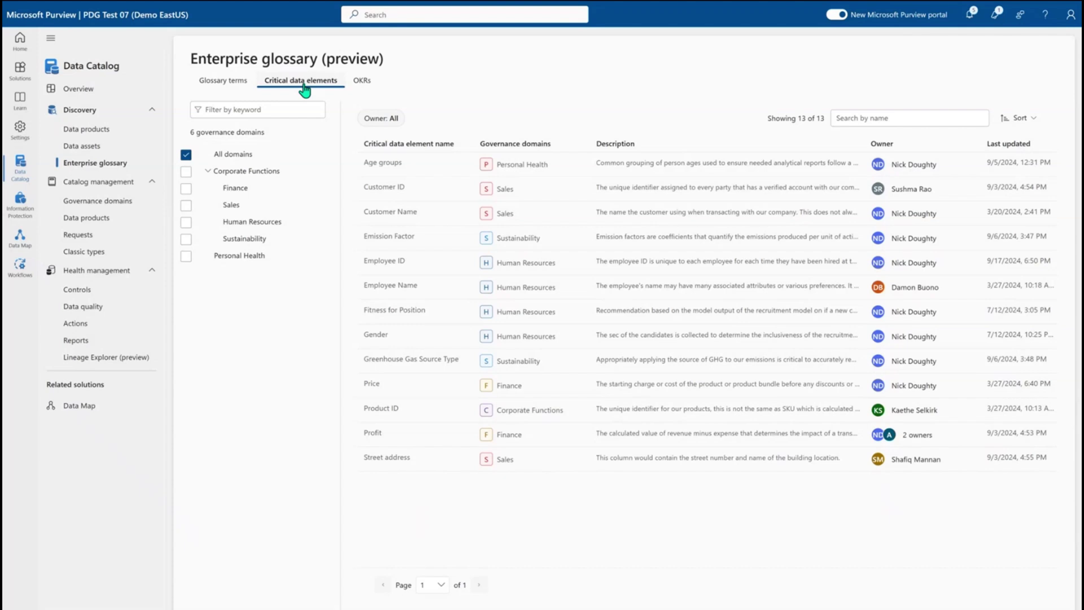
pyautogui.click(361, 85)
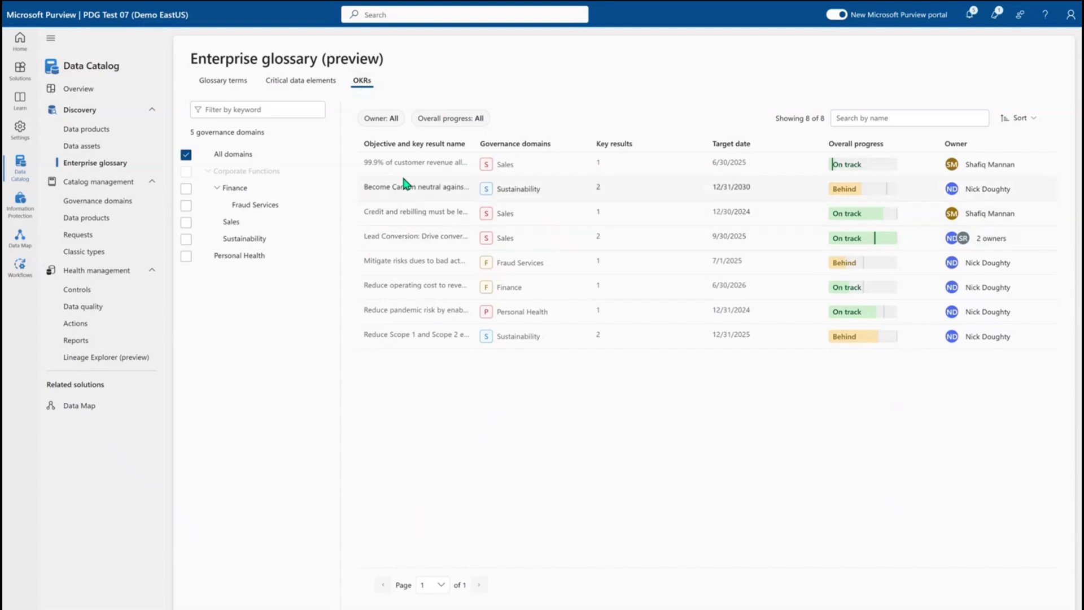
# - Open the OKR about becoming carbon neutral against the 2020 baseline to review its key results and data products
pyautogui.click(404, 188)
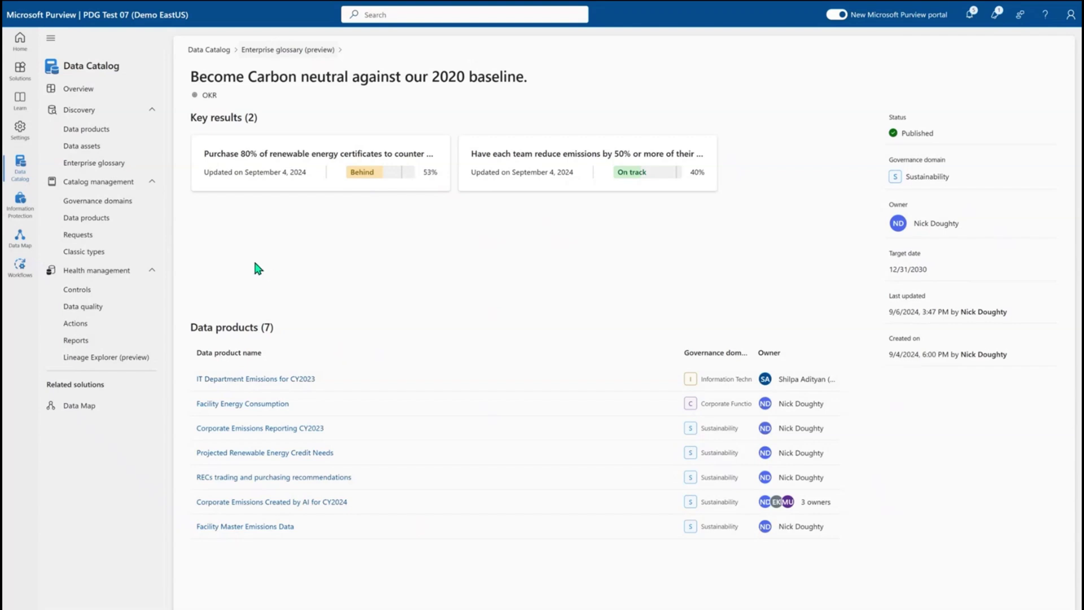
# - Open the Sustainability governance domain under Corporate Functions, review its roles, and return to its details
pyautogui.click(136, 203)
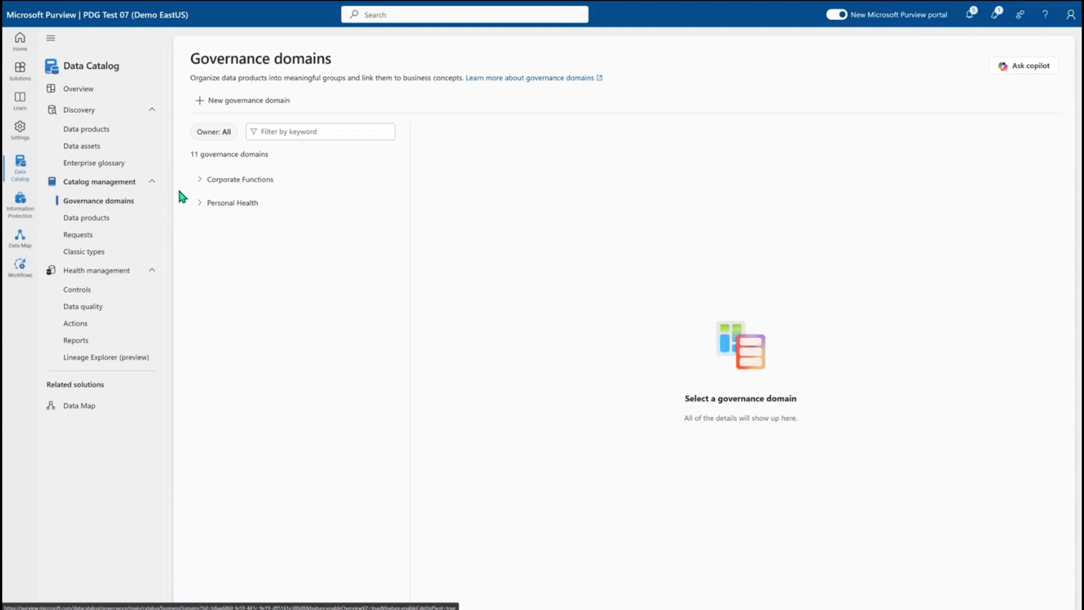
pyautogui.click(199, 181)
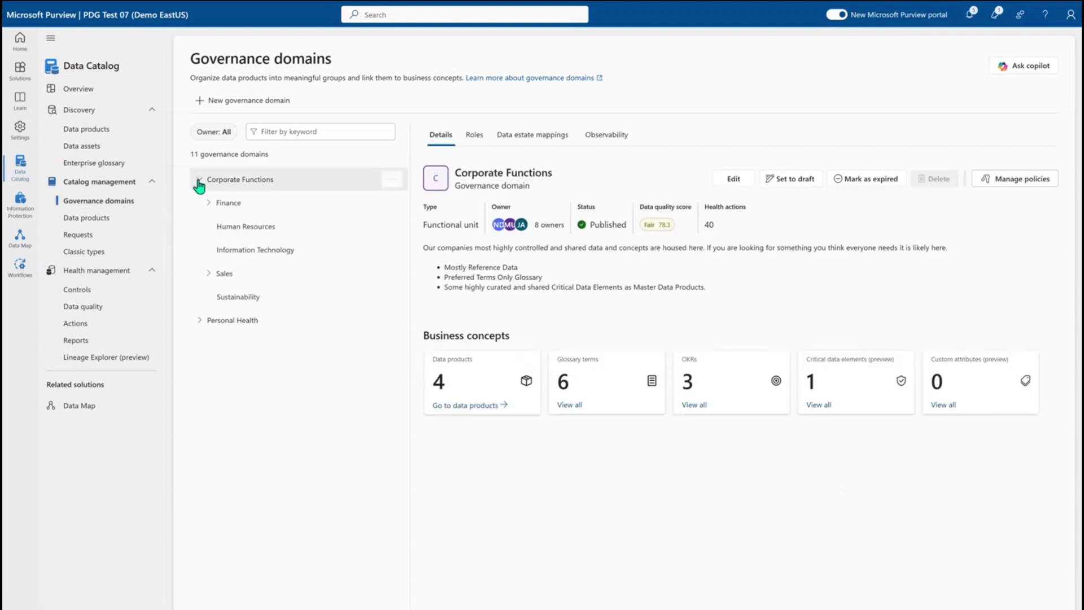
pyautogui.click(230, 299)
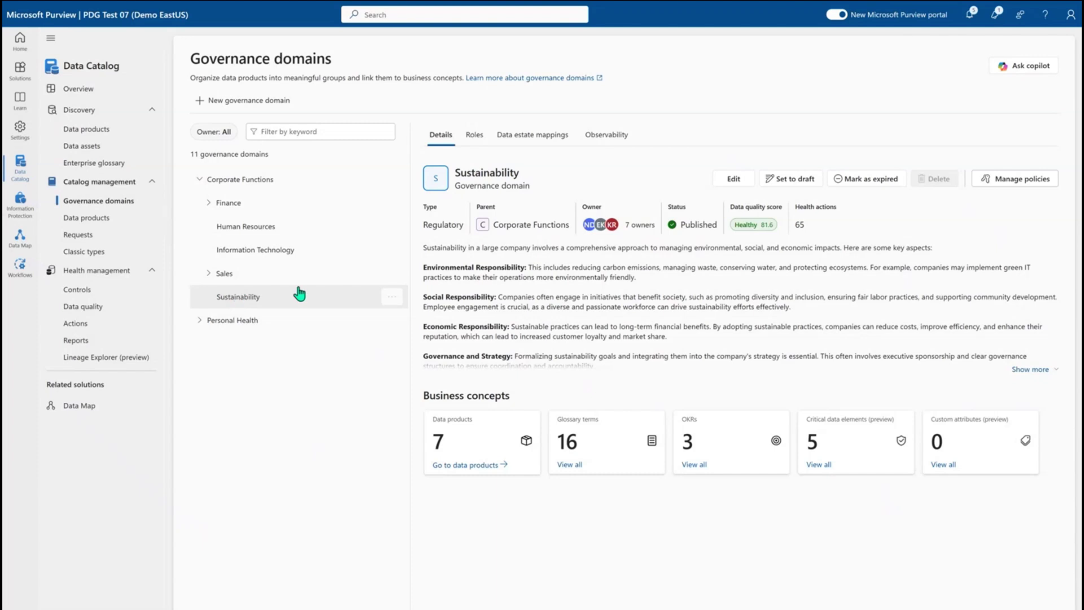
pyautogui.click(481, 141)
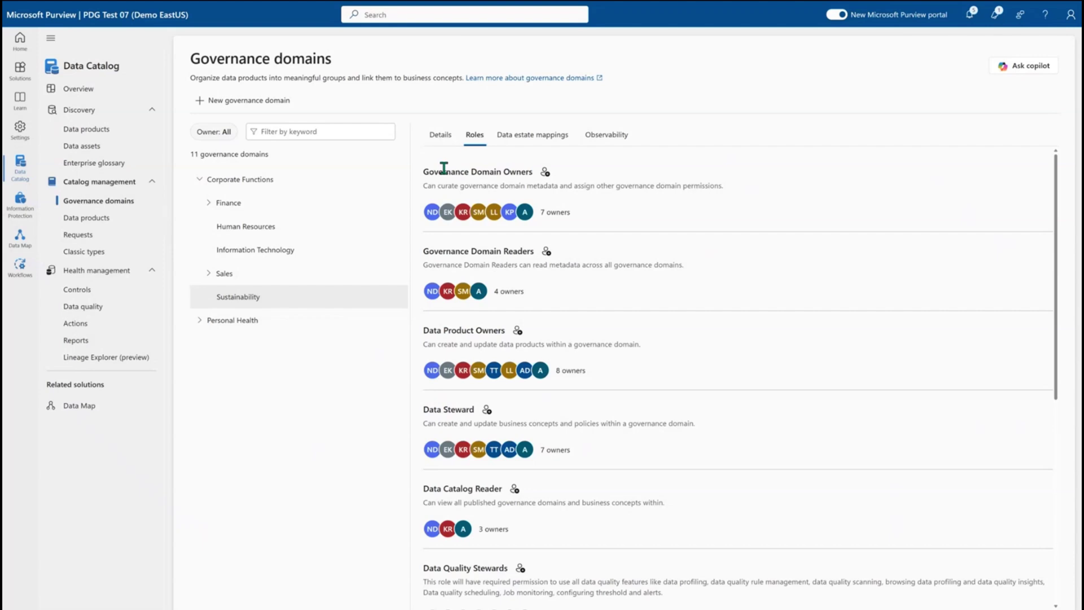
pyautogui.click(440, 136)
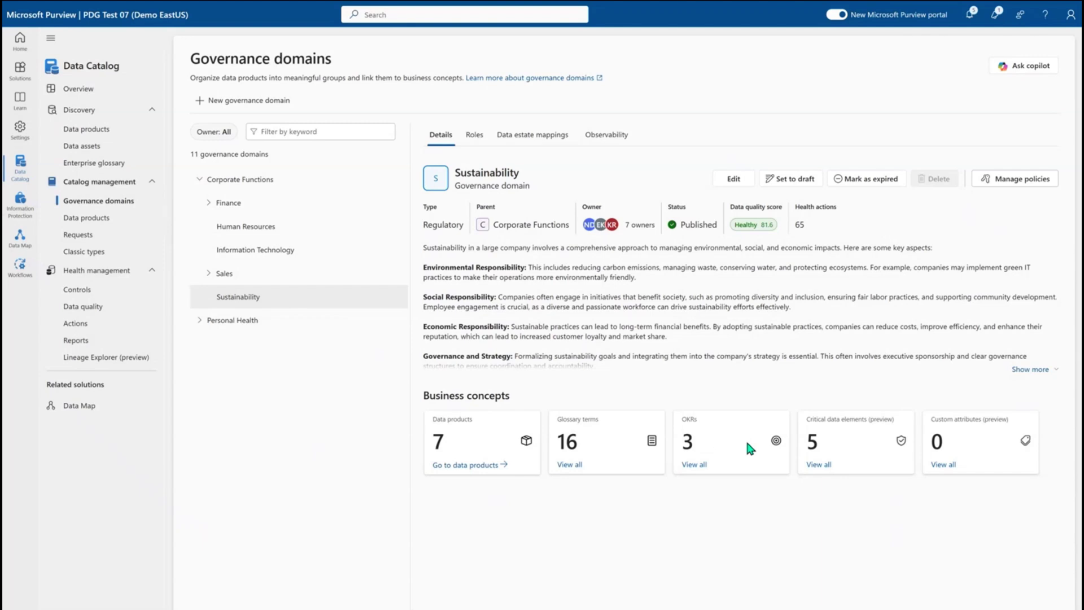
# - Open Sustainability's Emission Factor critical data element and save its access policy with manager approval required and data copies not permitted
pyautogui.click(820, 464)
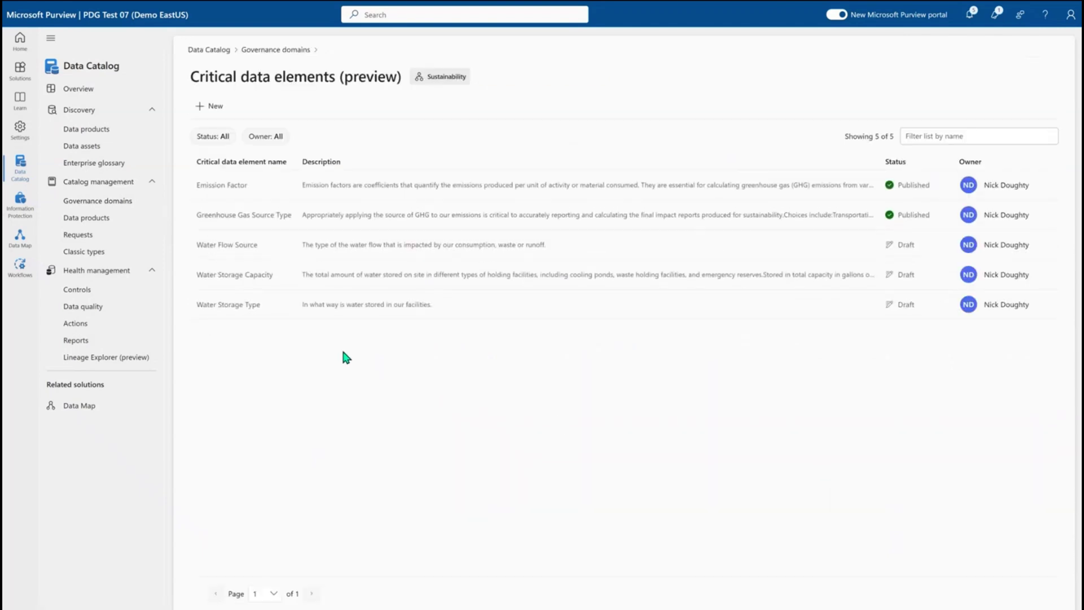
pyautogui.click(289, 197)
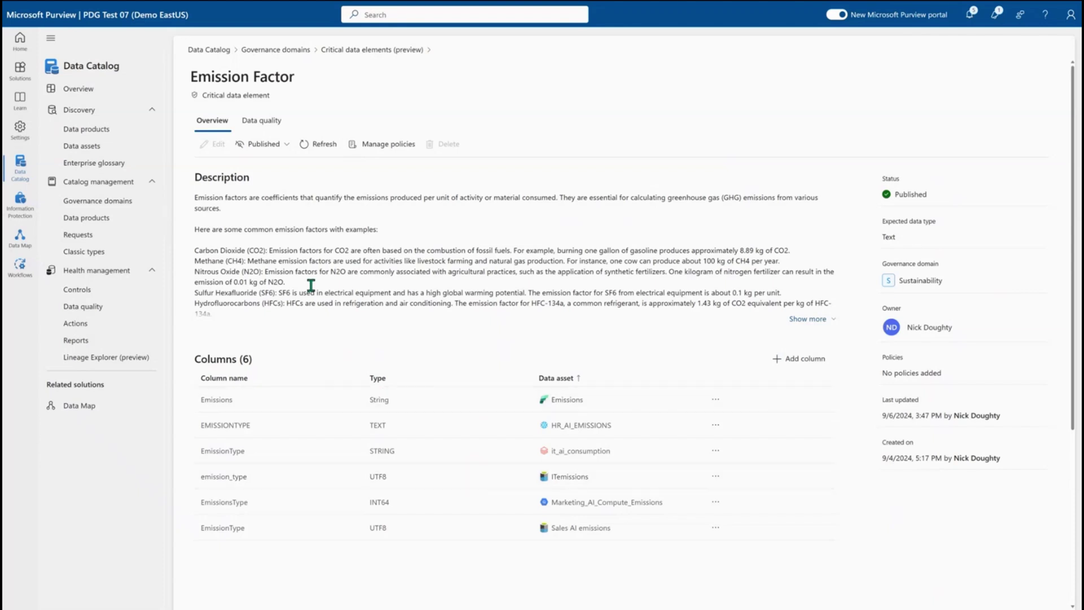
pyautogui.click(377, 144)
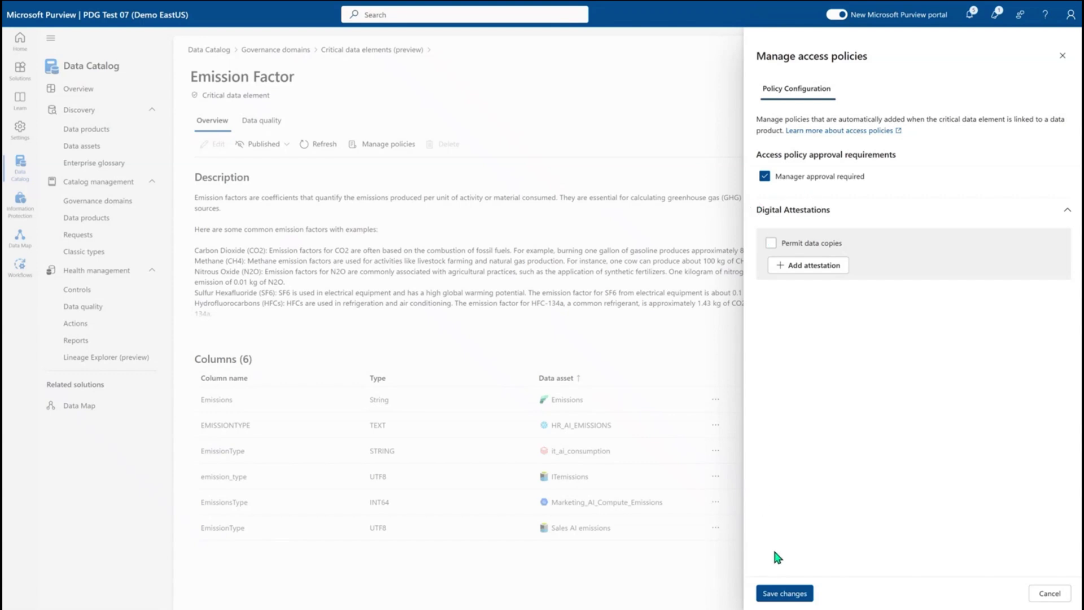
pyautogui.click(781, 591)
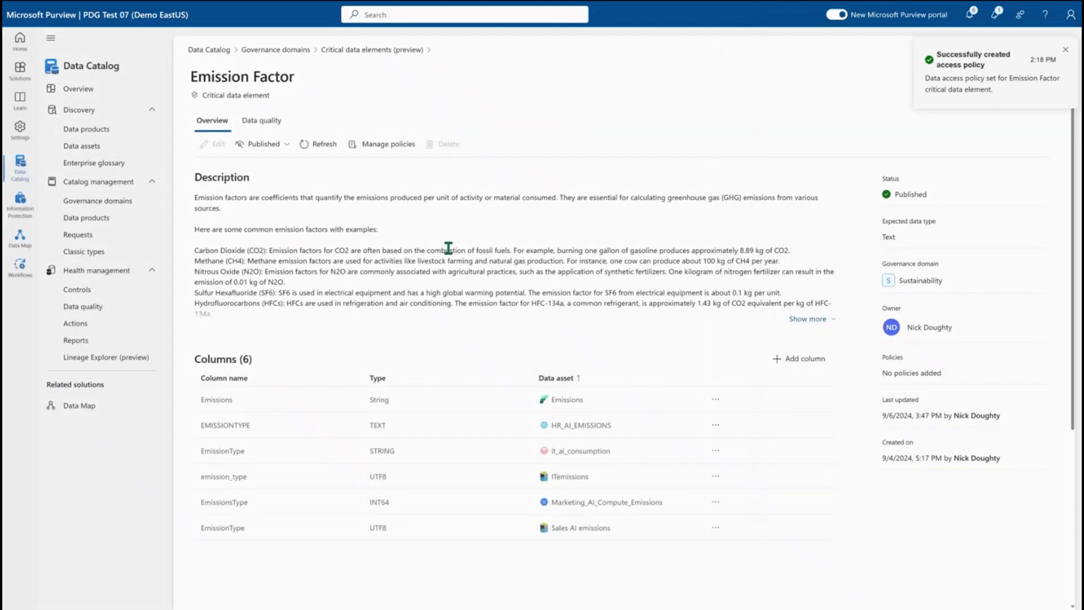
# - Review the data quality rules of the Emission Factor critical data element and return to its overview
pyautogui.click(276, 128)
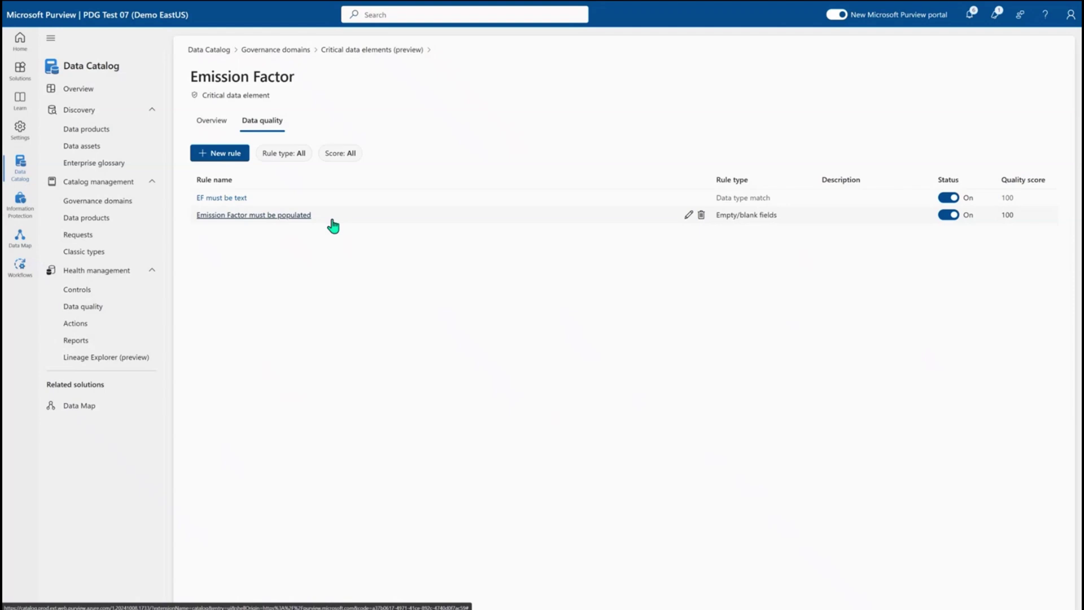
pyautogui.click(212, 122)
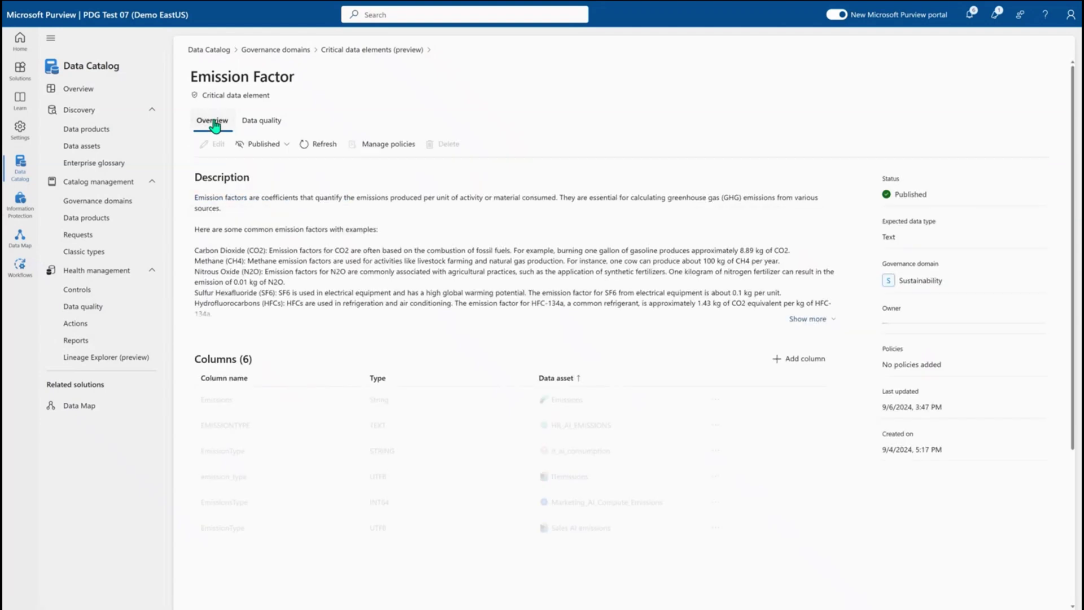
# - Return to the Sustainability governance domain and open its RECs Model with Training Data Assets data product
pyautogui.click(292, 51)
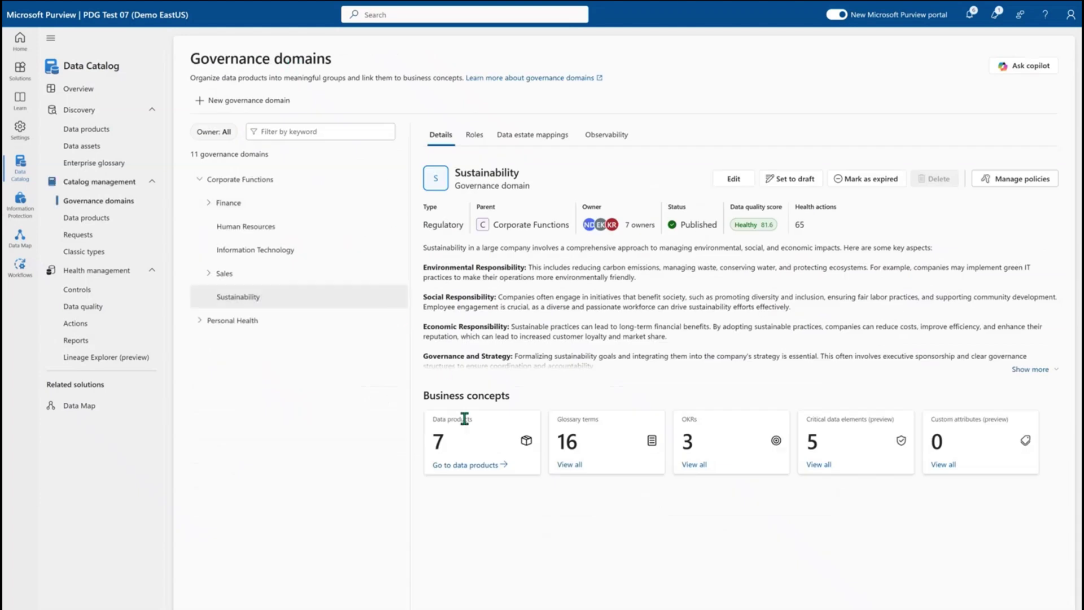
pyautogui.click(471, 464)
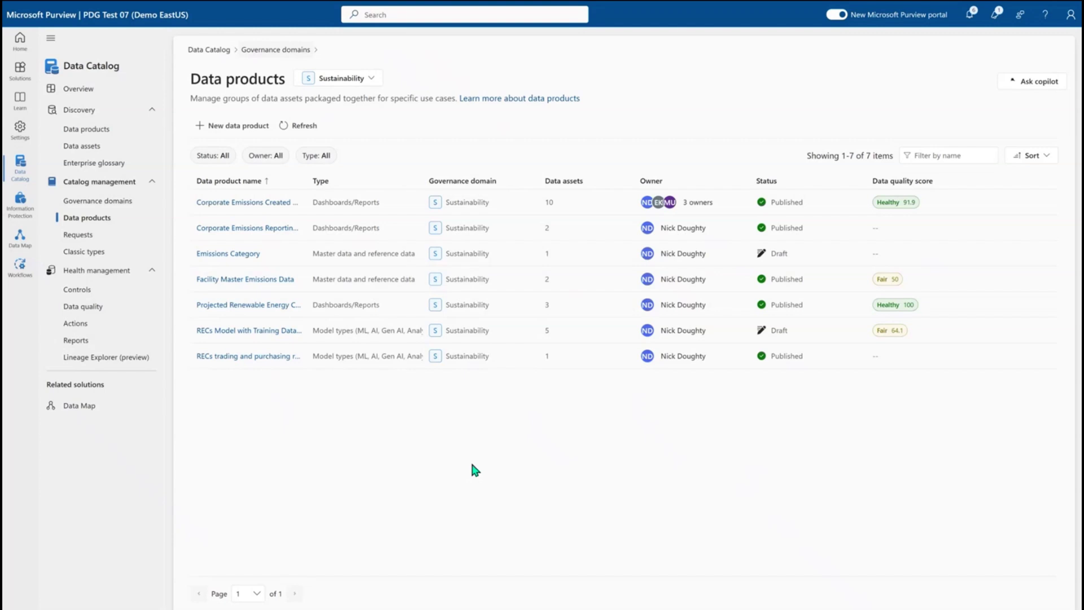
pyautogui.click(275, 333)
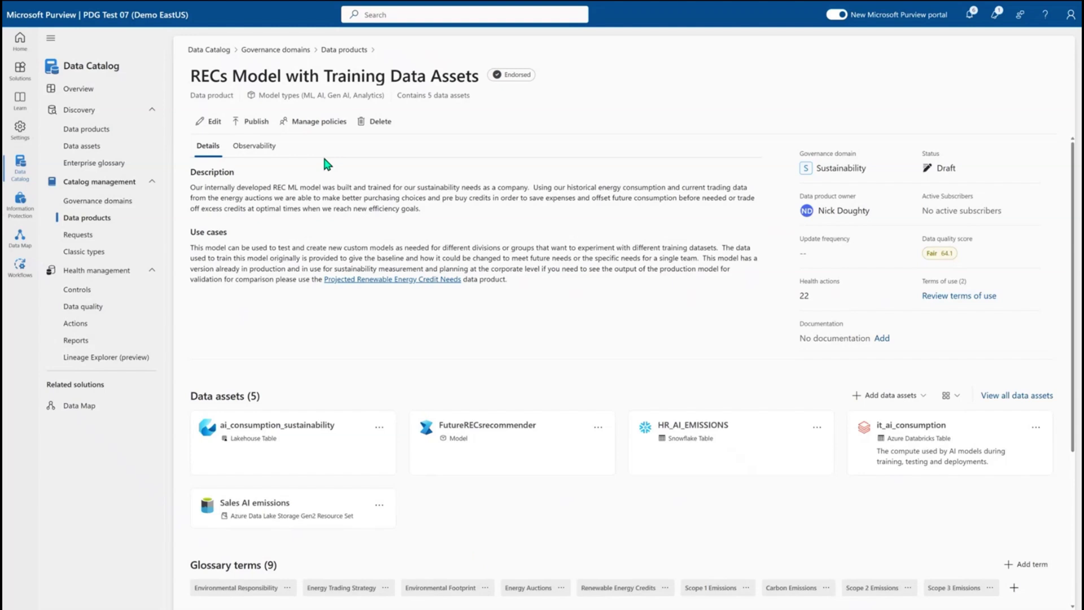
# - Save the RECs model data product's access policies after reviewing the inherited ones, and publish the data product
pyautogui.click(323, 131)
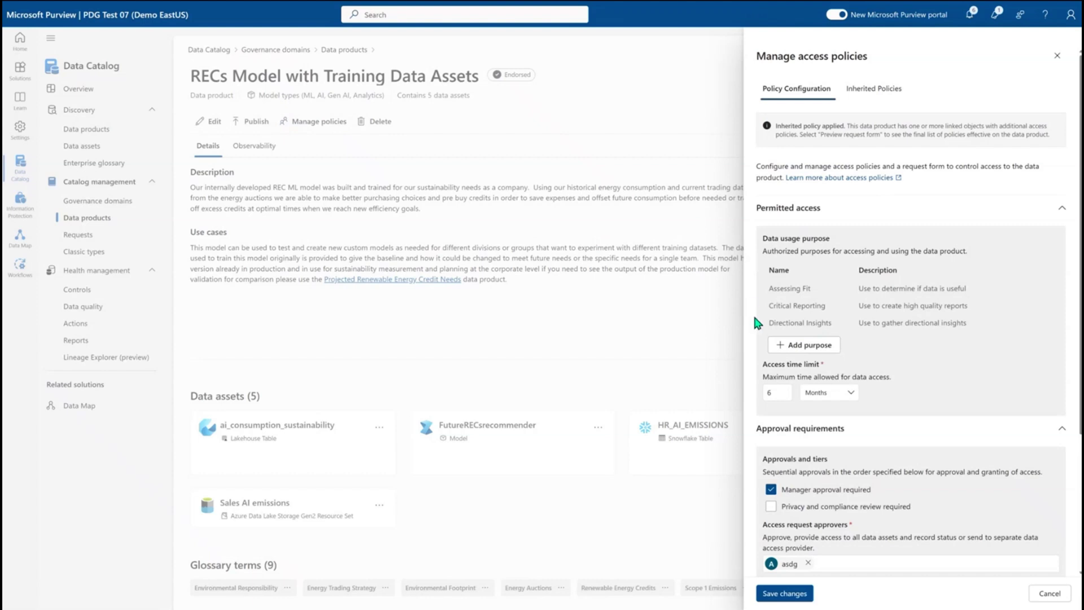
pyautogui.click(872, 92)
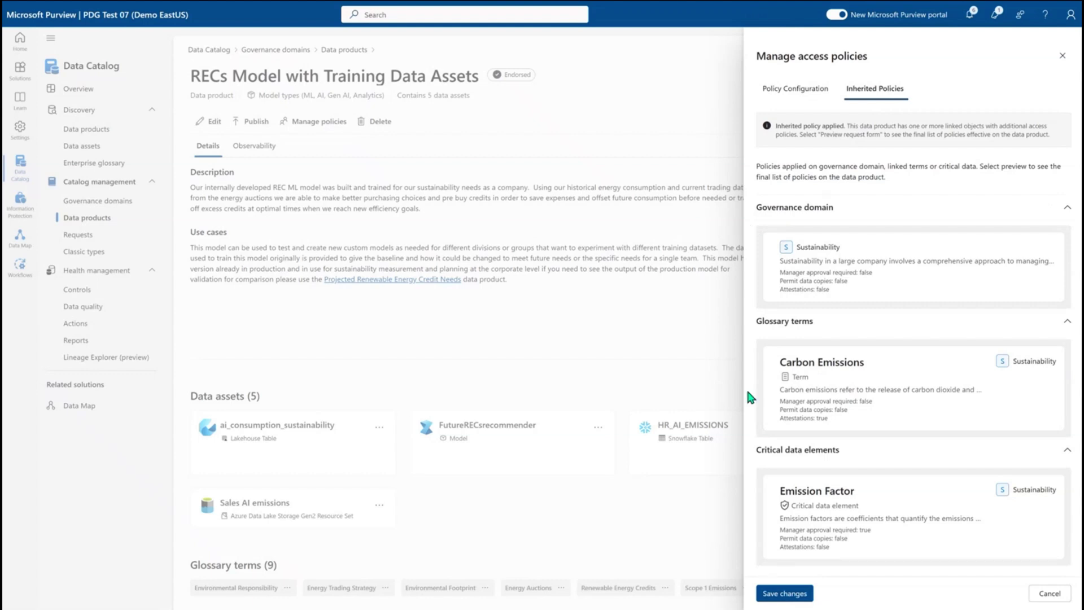
pyautogui.click(767, 593)
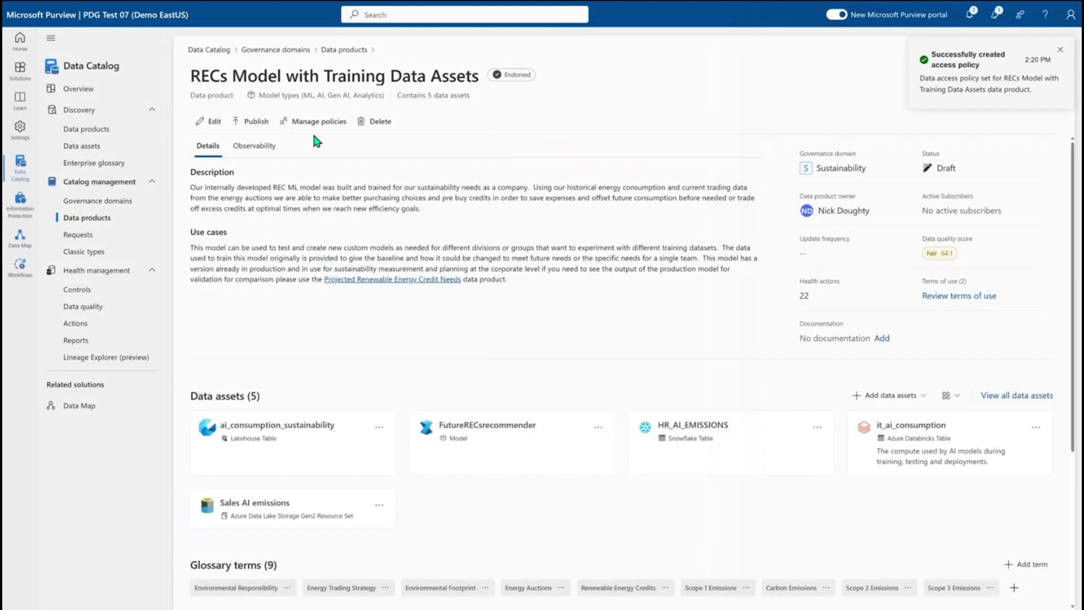
pyautogui.click(243, 125)
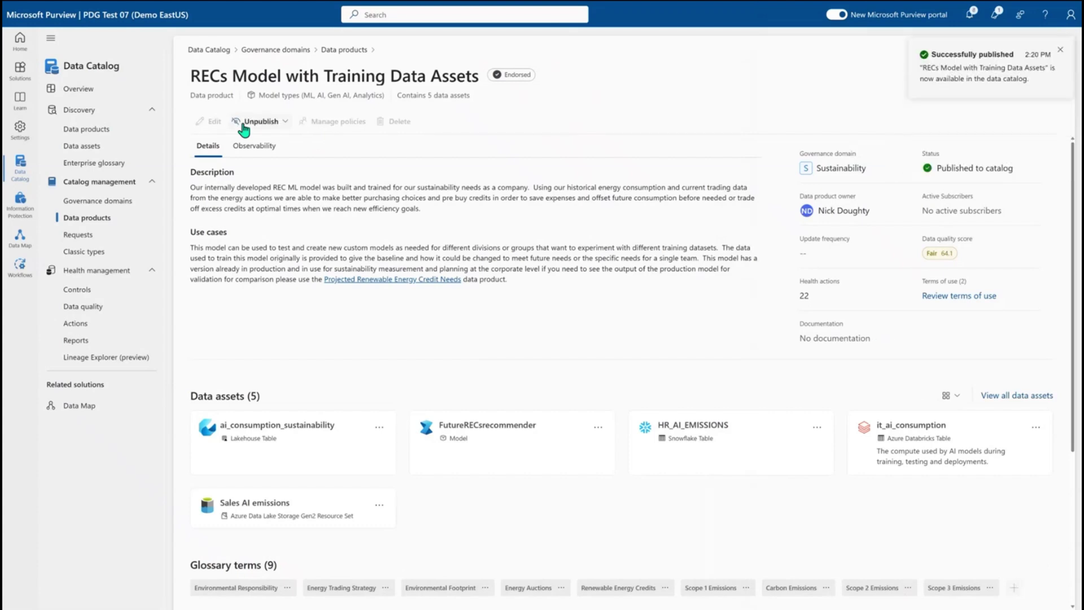
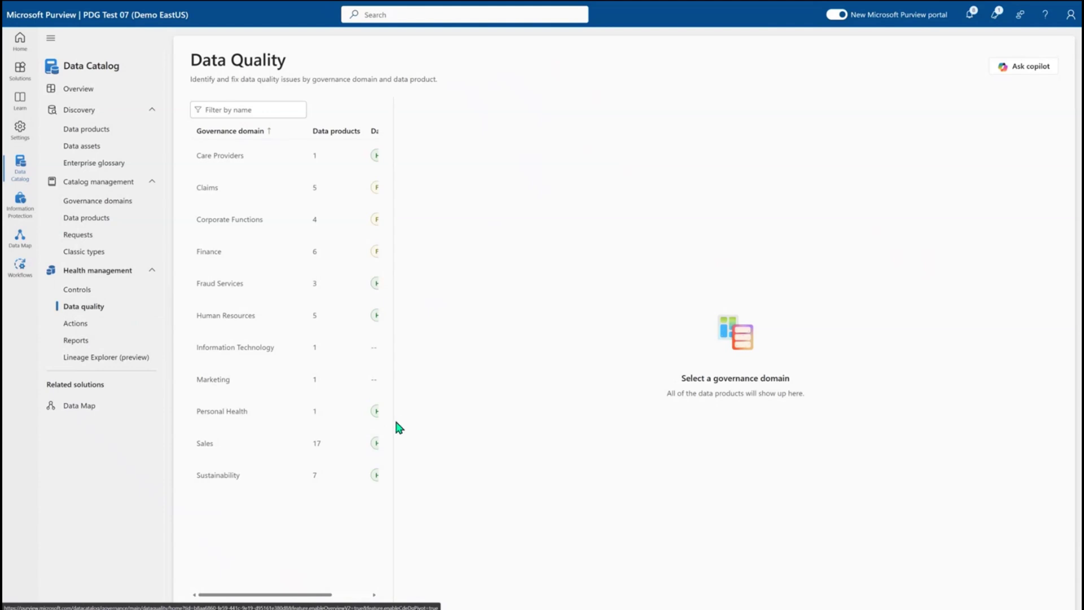
# - In the Sustainability domain's data quality, open the ai_consumption_sustainability asset of the Corporate Emissions Created by AI for CY2024 data product
pyautogui.moveTo(392, 424); pyautogui.dragTo(445, 429)
pyautogui.click(342, 490)
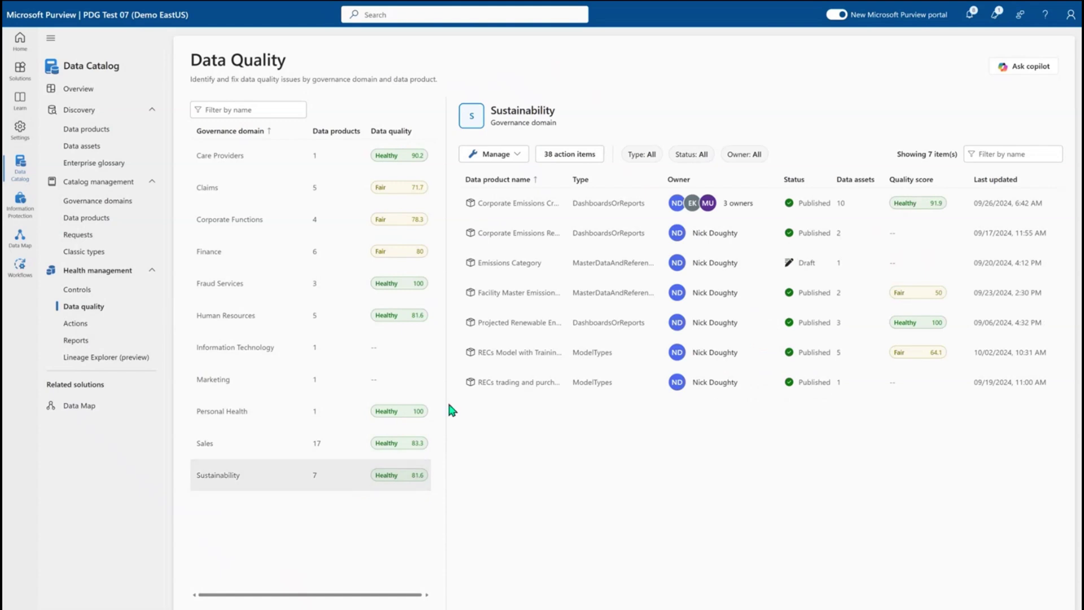
pyautogui.click(538, 212)
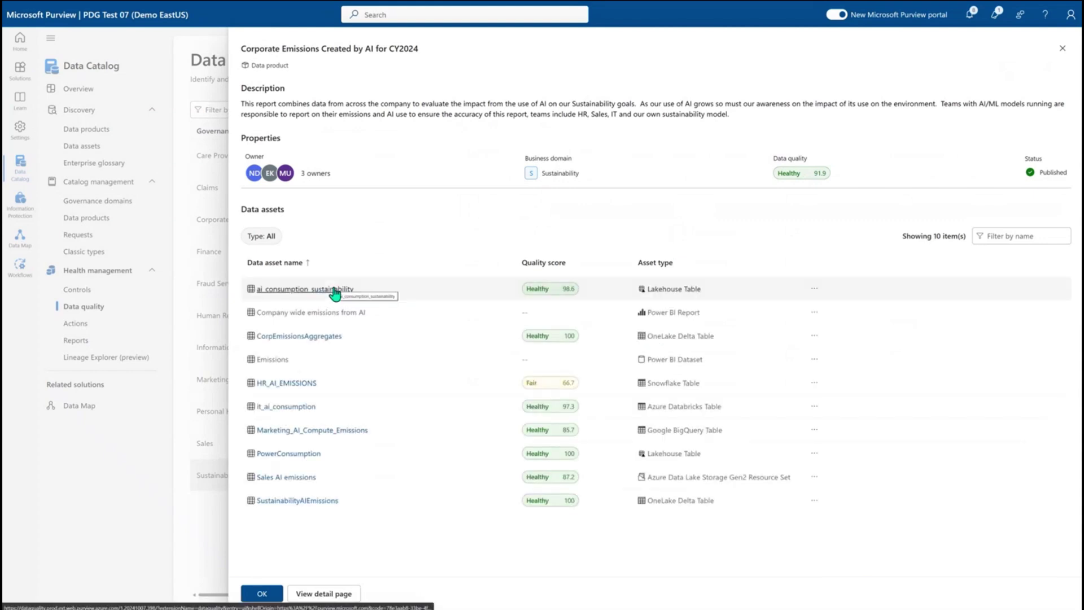
pyautogui.click(335, 290)
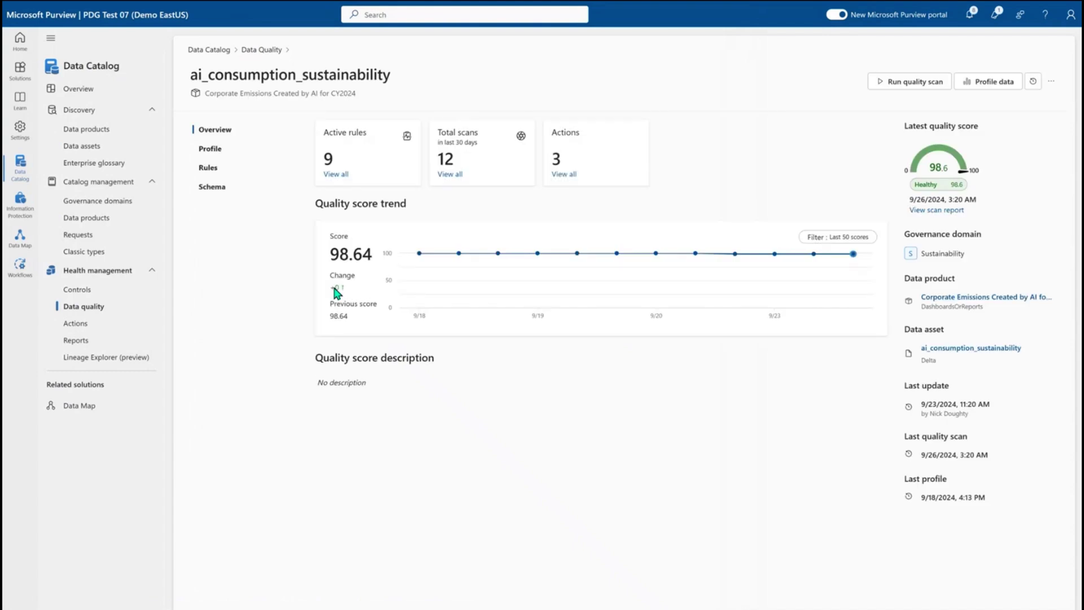
# - View the asset's data profile and examine the value distribution and statistics of the Compute column
pyautogui.click(249, 151)
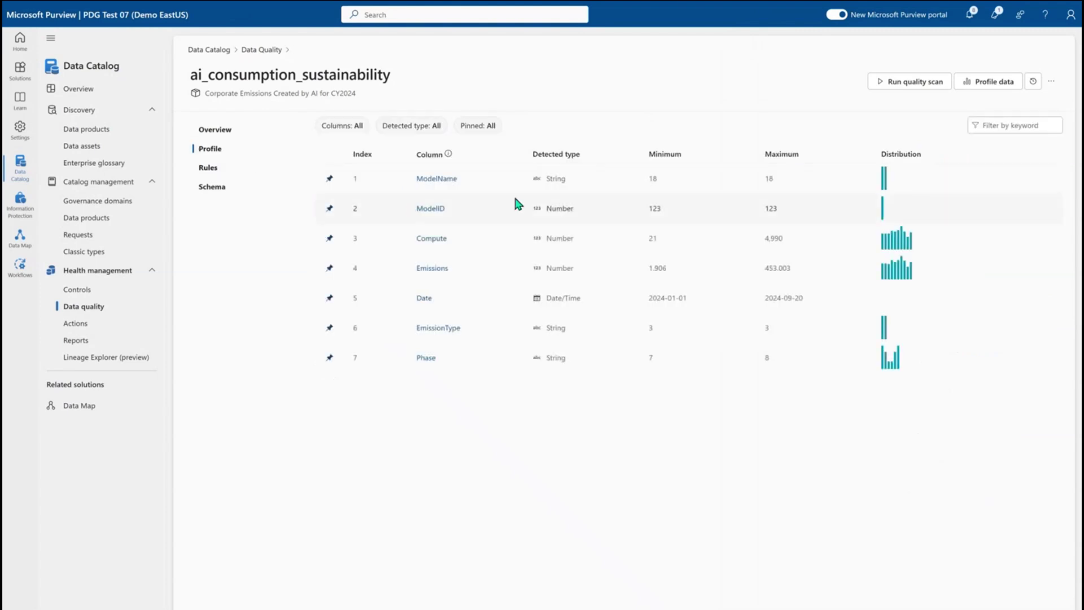
pyautogui.click(431, 238)
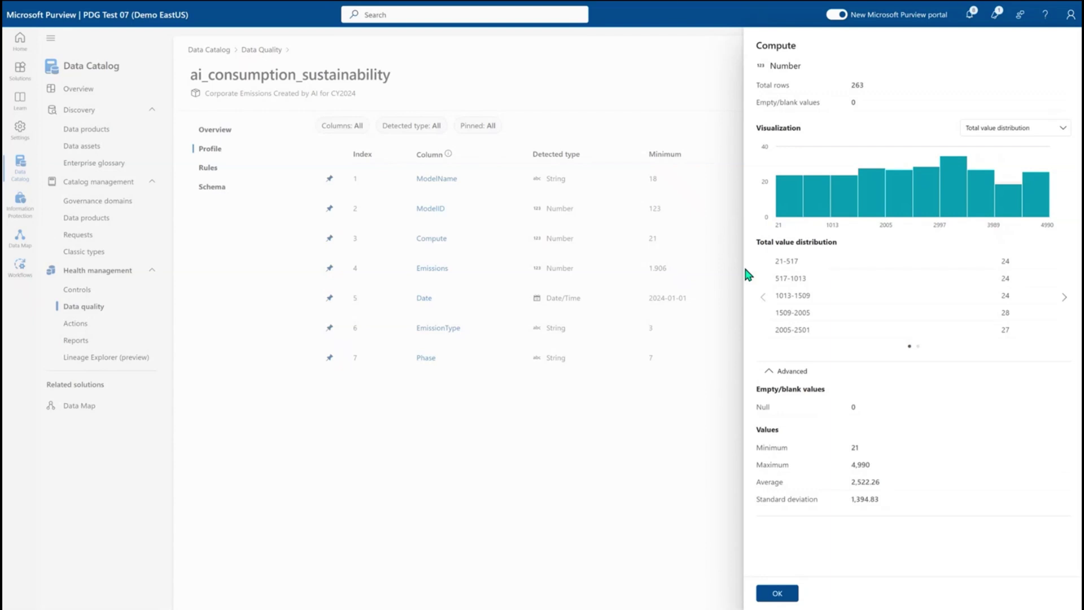
pyautogui.click(773, 593)
# - View the asset's data quality rules and examine the details of the custom rule Emissions within expected range
pyautogui.click(223, 169)
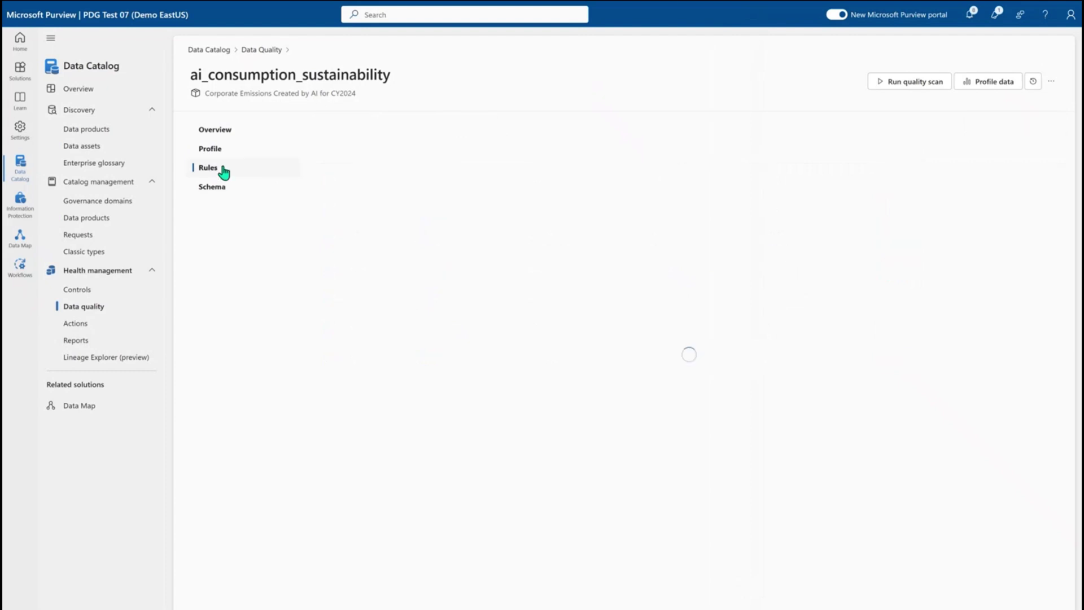
pyautogui.moveTo(458, 177)
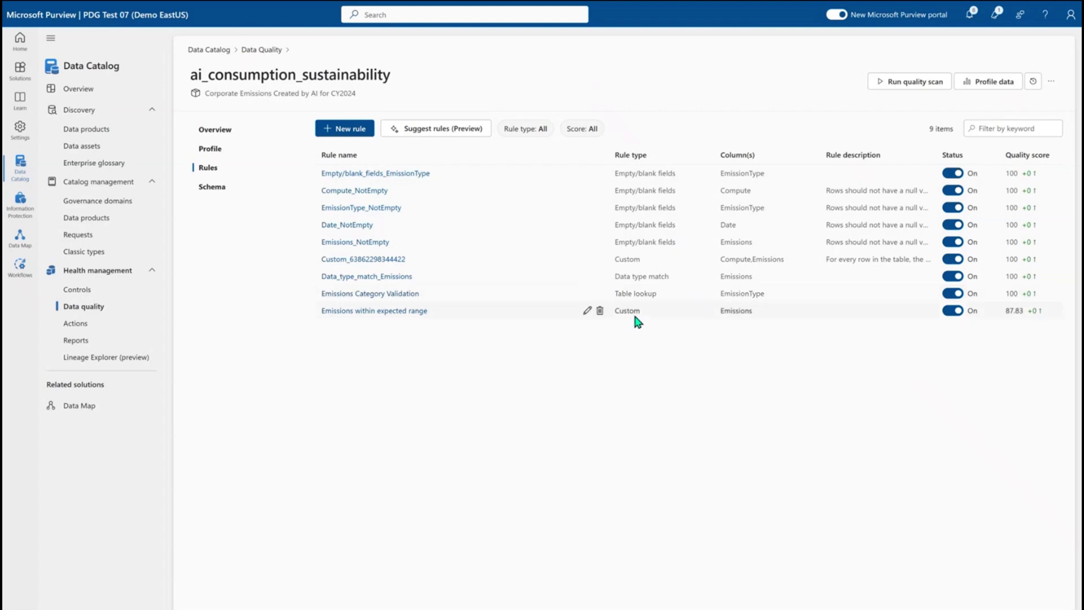
pyautogui.click(421, 312)
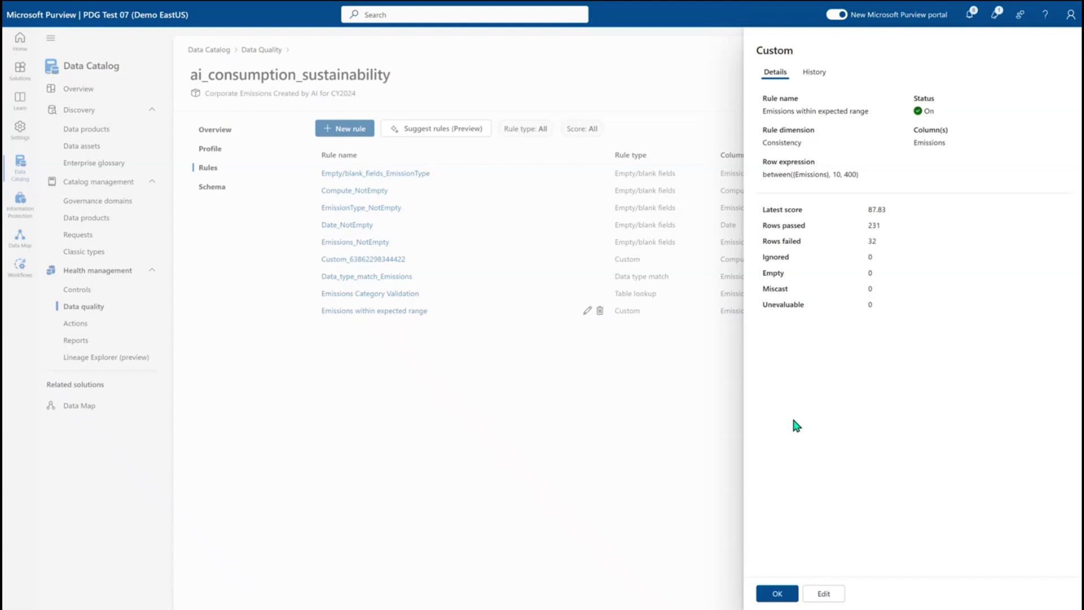
pyautogui.click(777, 592)
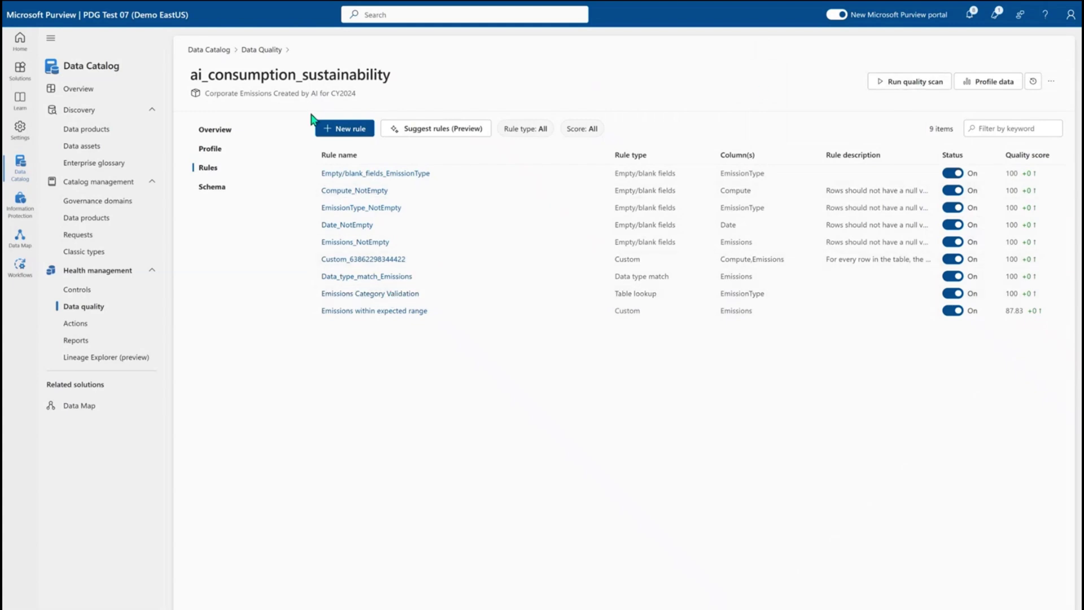
# - Return to the data quality overview and compare the asset quality scores of Corporate Emissions Created by AI for CY2024
pyautogui.click(255, 51)
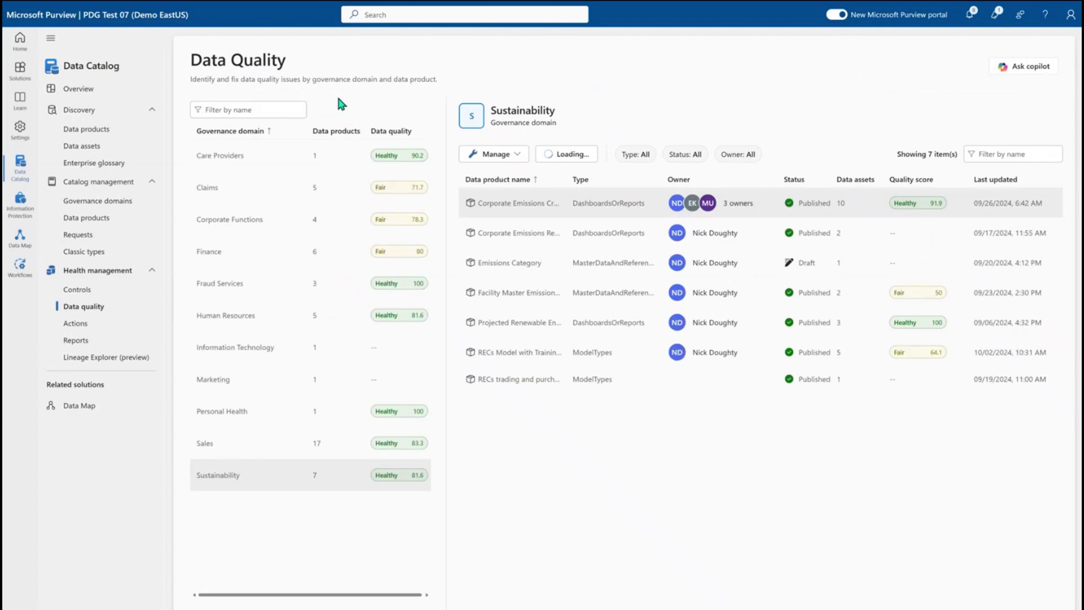
pyautogui.click(497, 200)
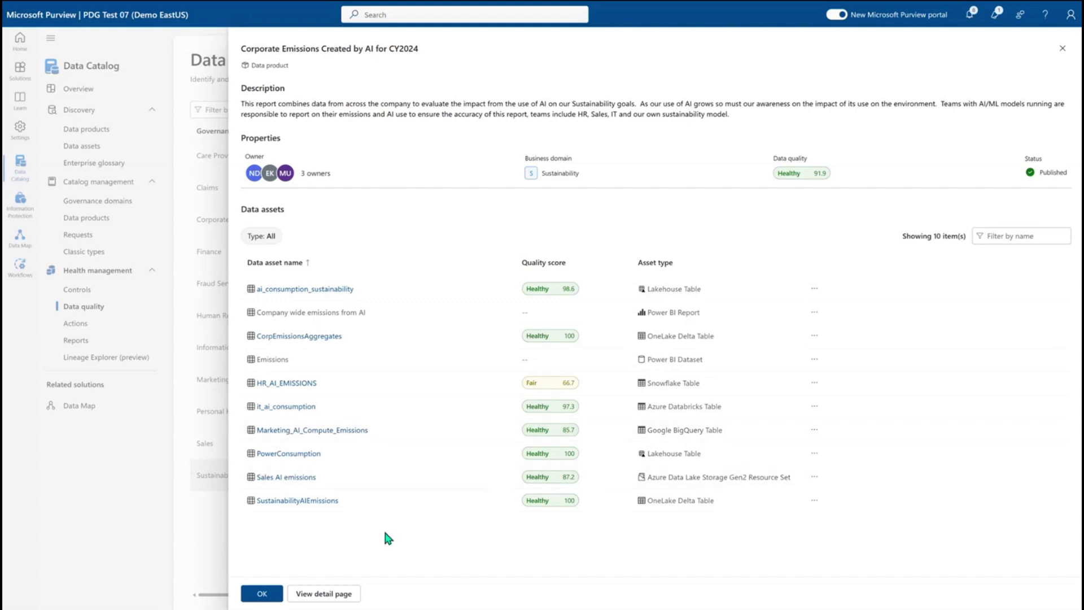
pyautogui.click(262, 593)
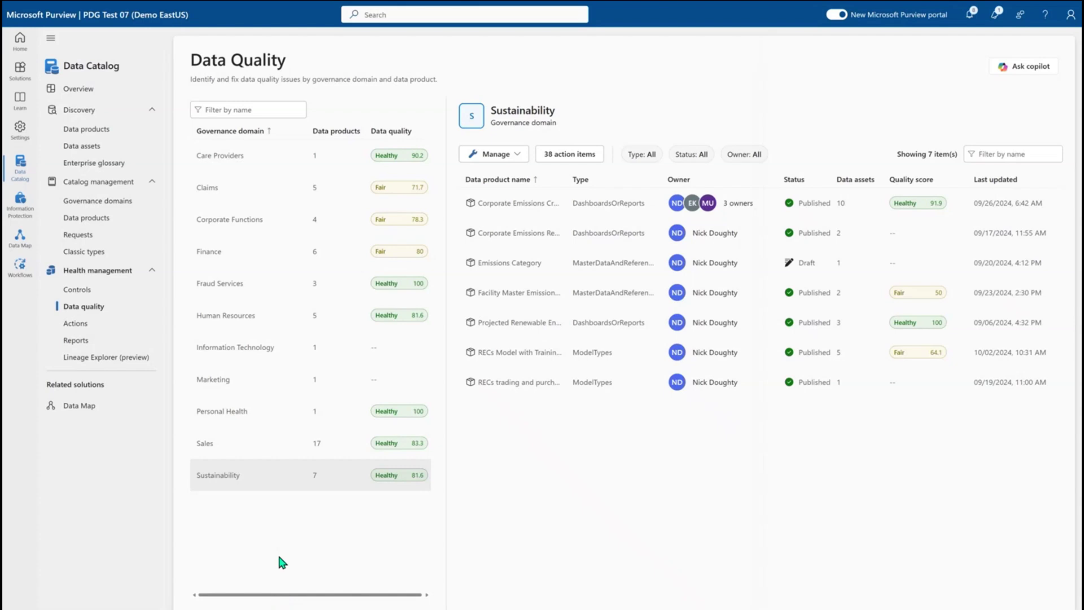
# - Open the health controls and view the details of Data product usability under Metadata Quality Management
pyautogui.click(106, 294)
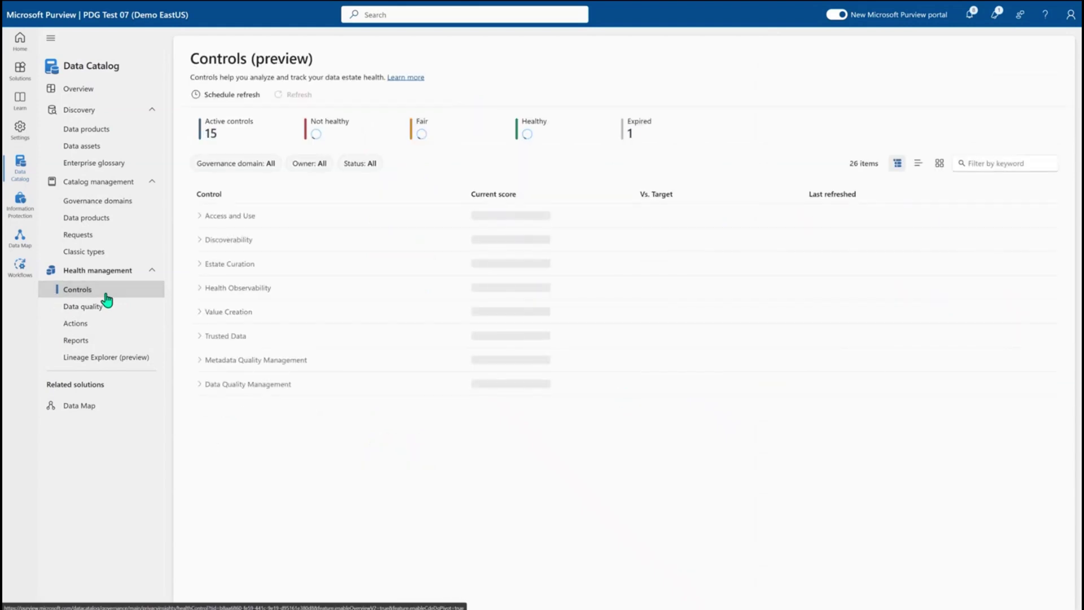
pyautogui.click(199, 361)
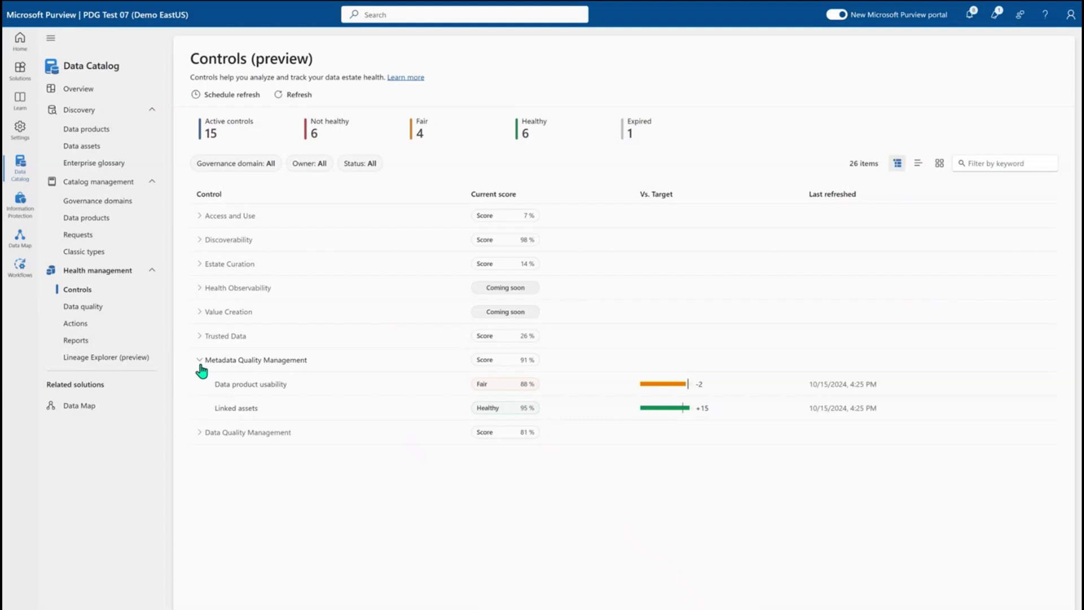
pyautogui.click(267, 388)
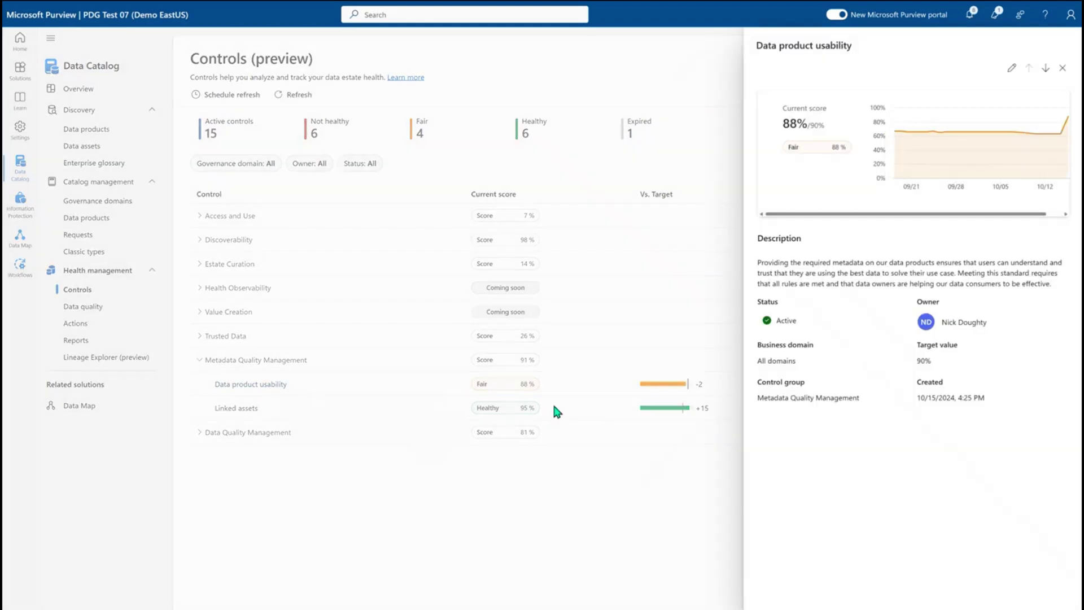
# - Examine the Data product usability score trend, then open the control for editing and review its domains, thresholds and rules
pyautogui.moveTo(913, 157)
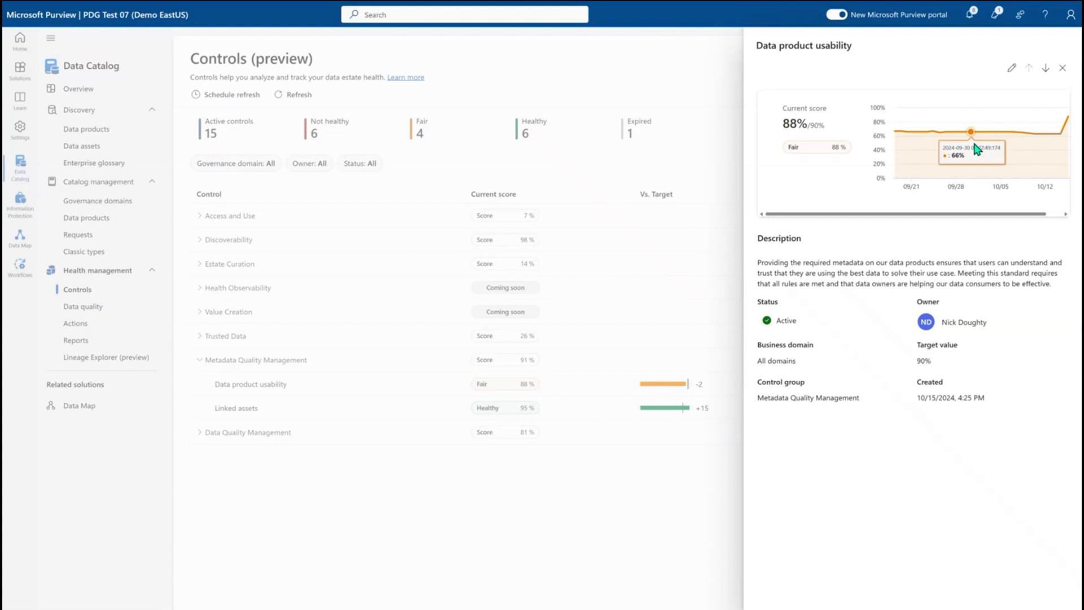
pyautogui.click(1010, 72)
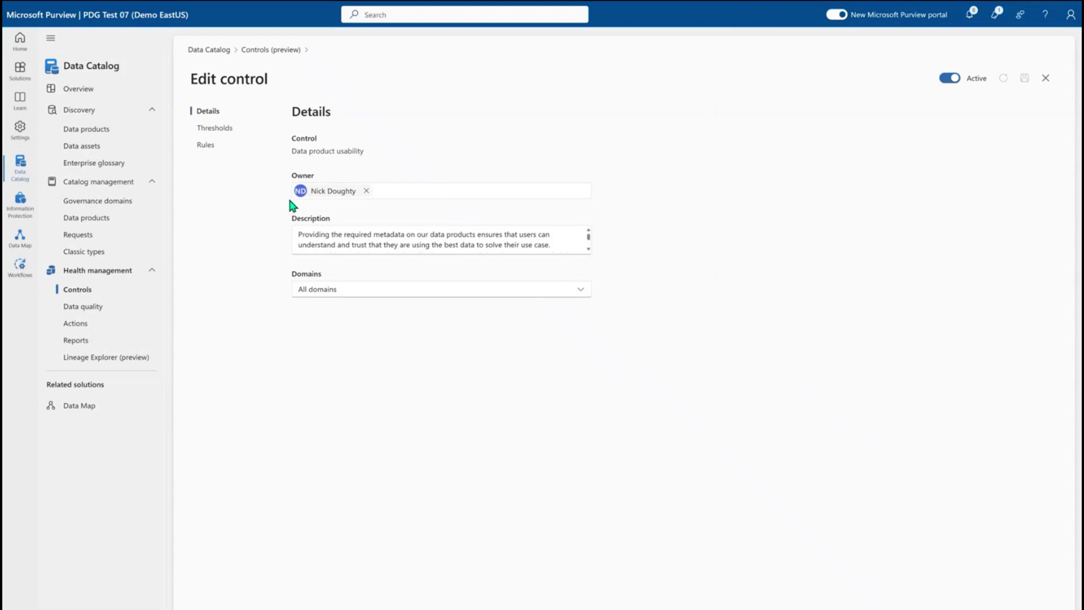
pyautogui.click(307, 295)
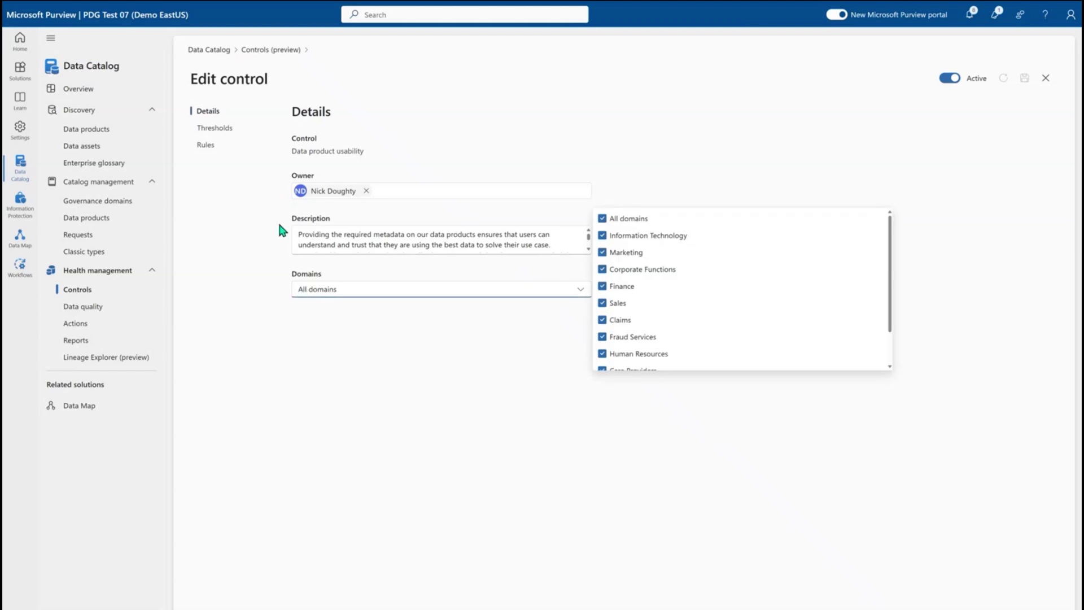
pyautogui.click(227, 134)
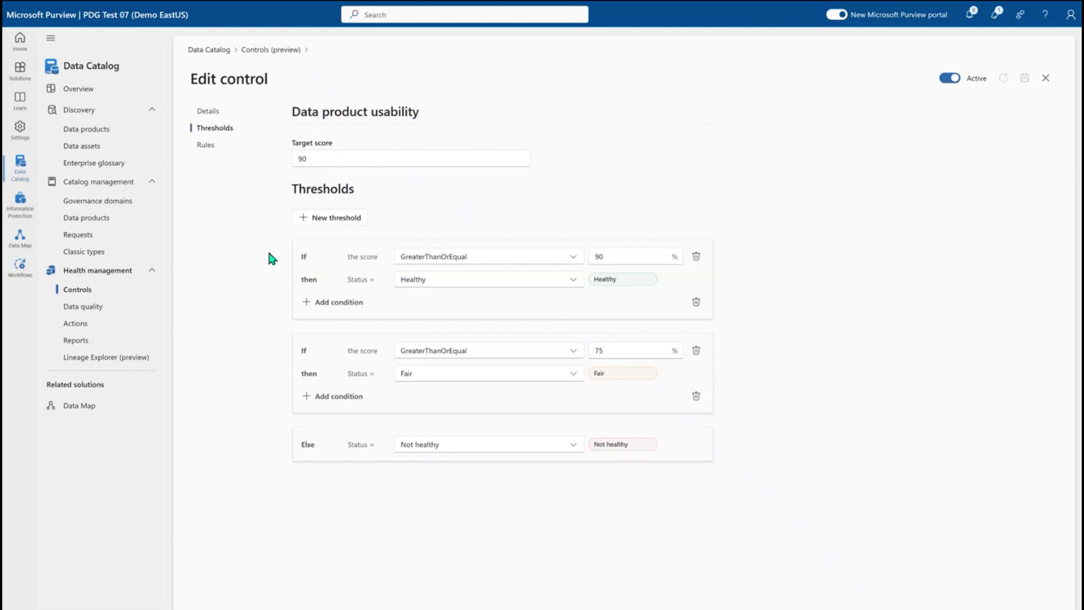
pyautogui.click(206, 145)
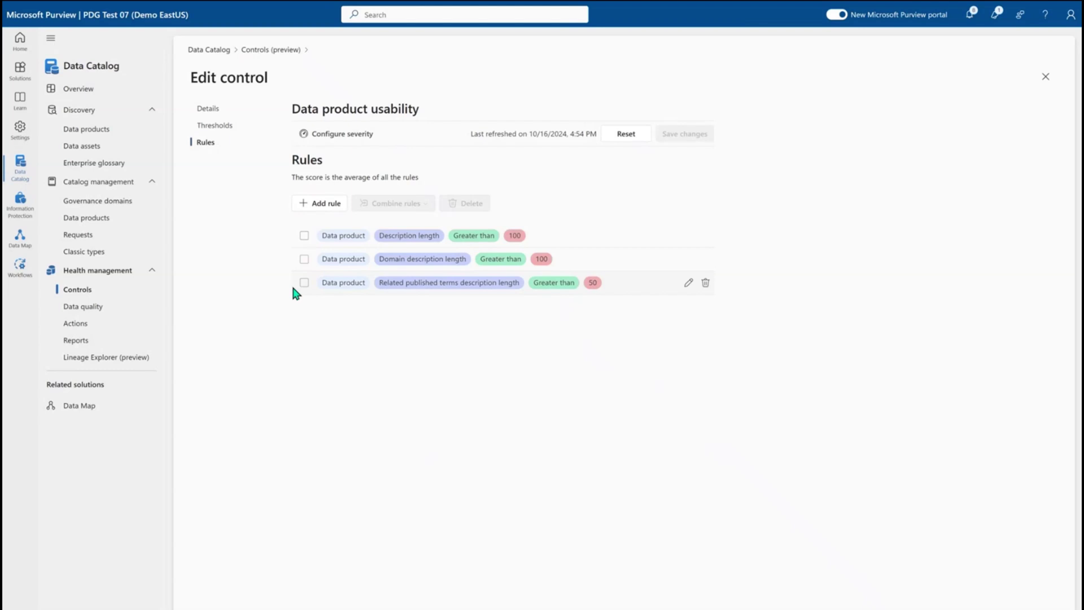
# - Open the health actions and review the Missing data quality scores on data assets finding for RECs Model with Training Data Assets
pyautogui.click(104, 328)
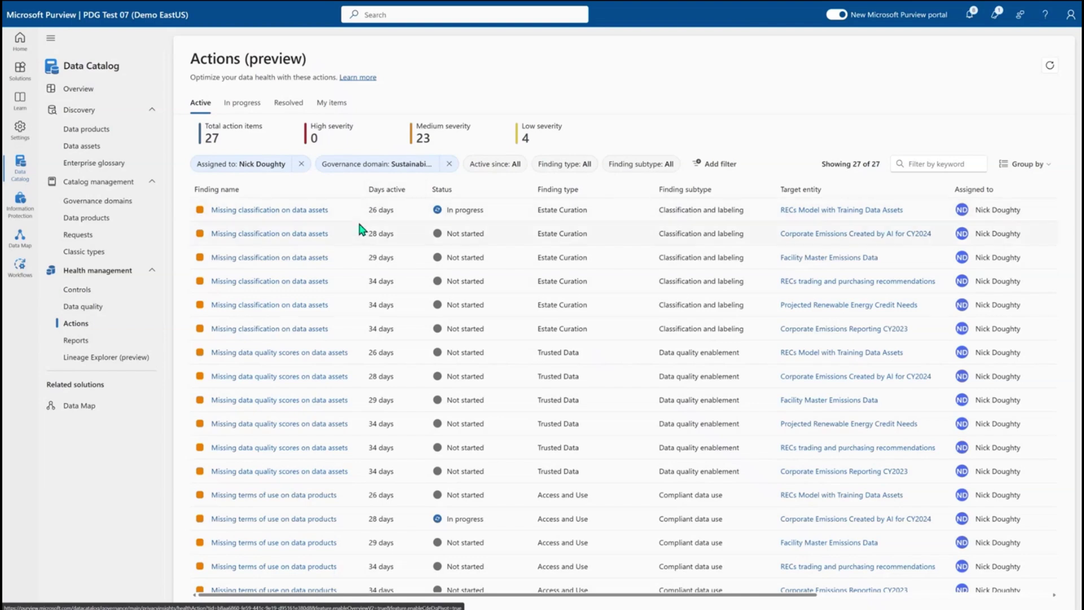
pyautogui.click(316, 353)
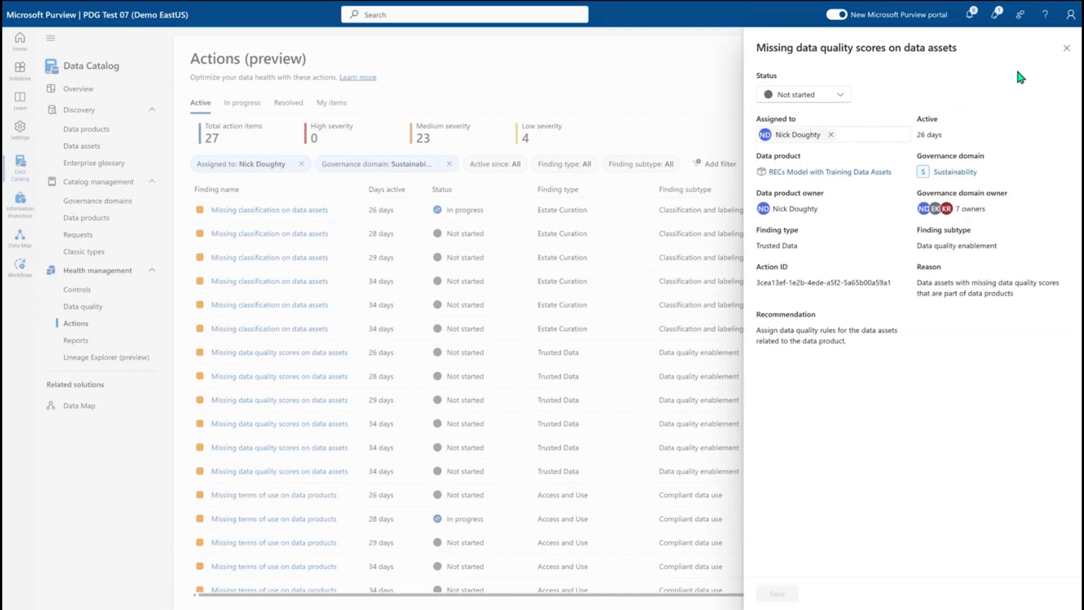
pyautogui.click(1066, 49)
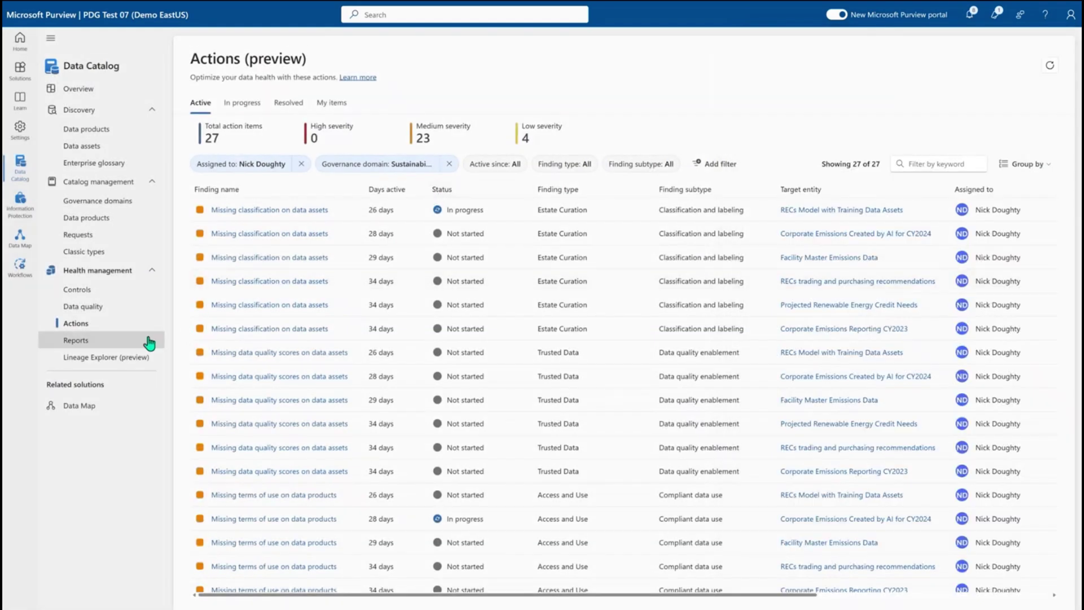
# - Examine the Data governance (preview) health report and return to the list of reports
pyautogui.click(129, 341)
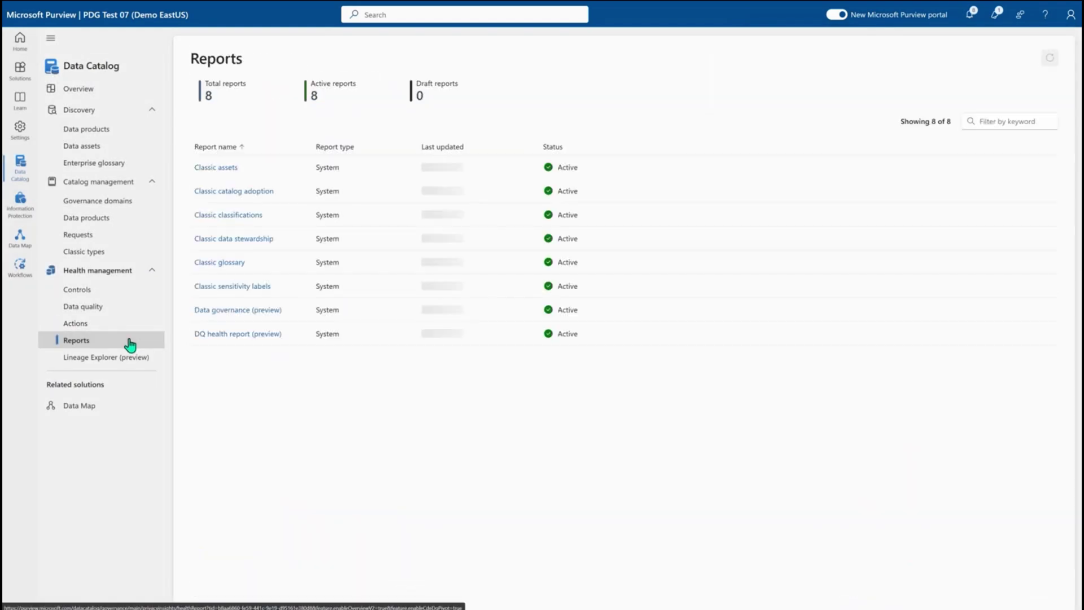
pyautogui.click(214, 310)
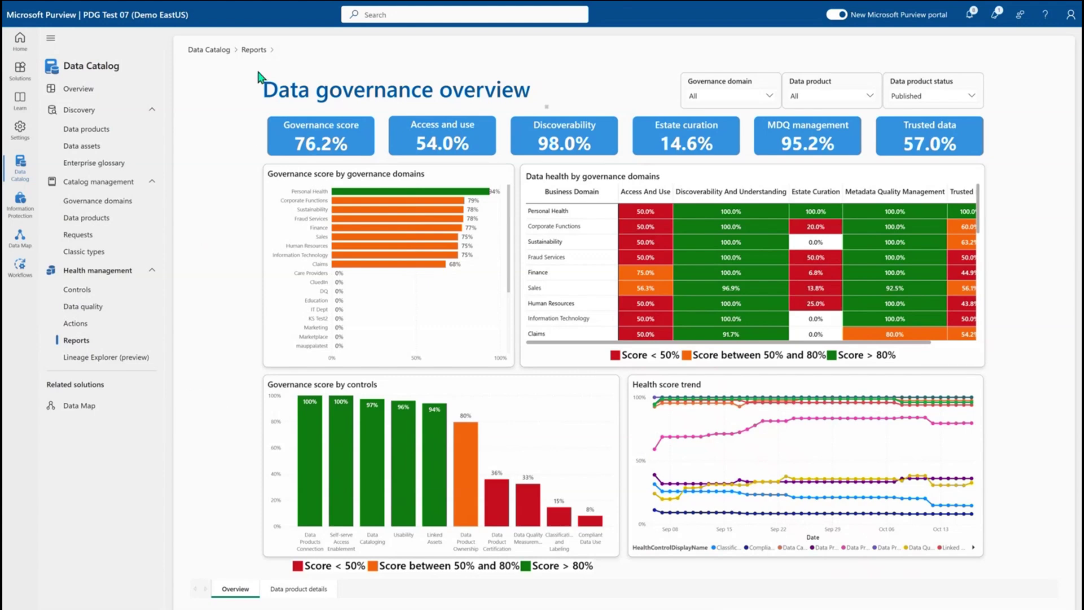
pyautogui.click(256, 51)
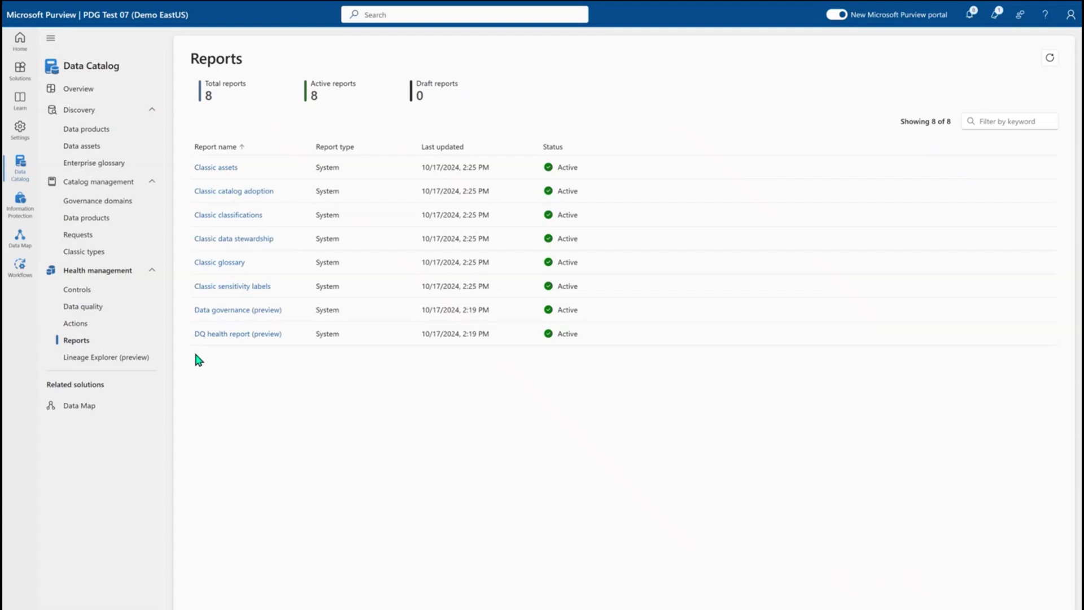
# - Open the Lineage Explorer and switch the diagram from the data estate to Custom View
pyautogui.click(97, 361)
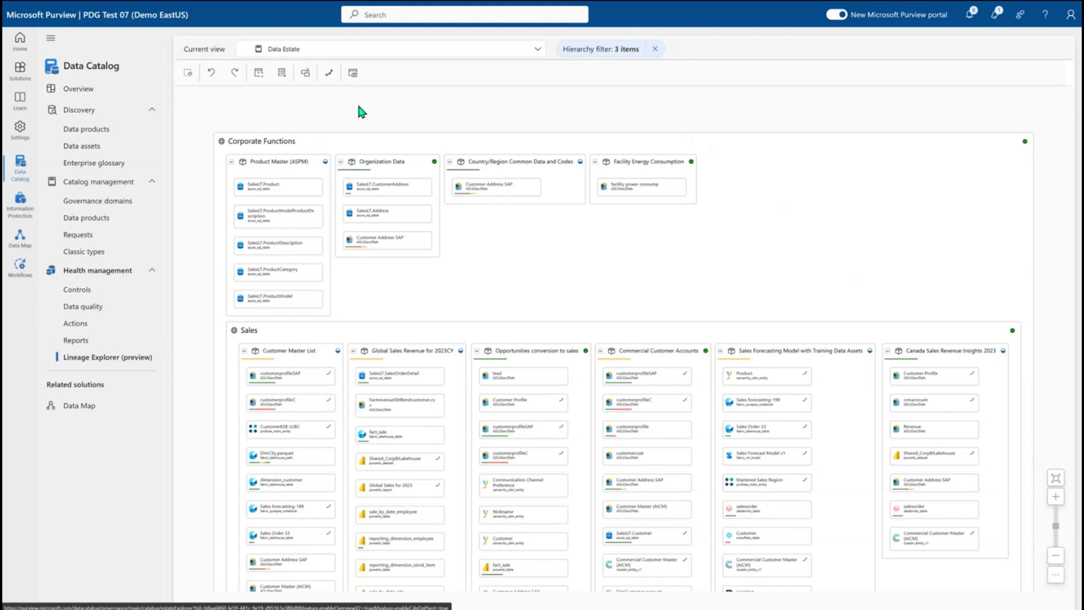
pyautogui.click(397, 59)
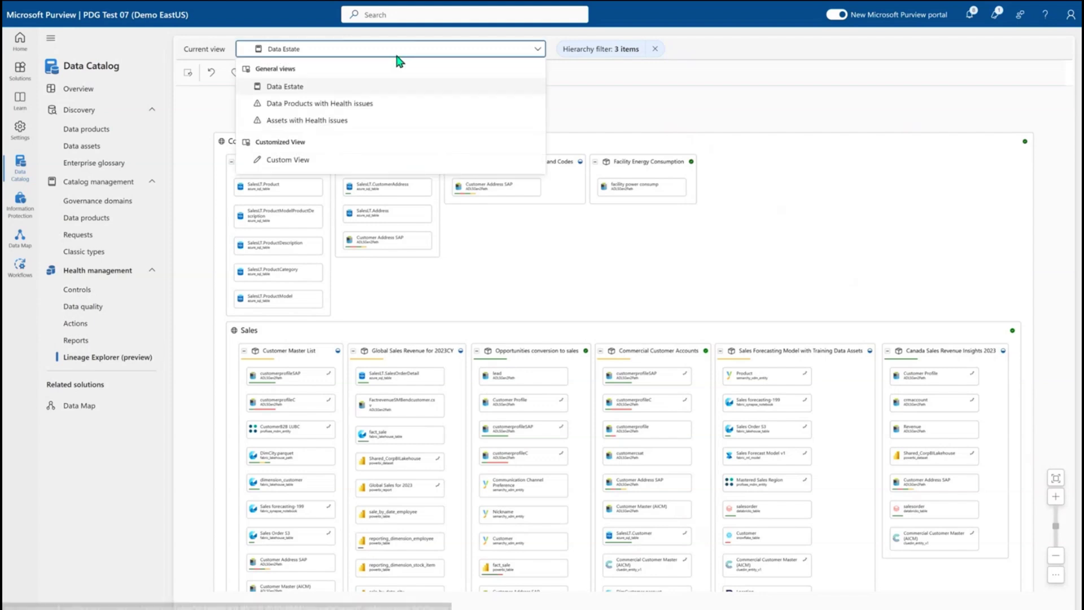
pyautogui.click(342, 163)
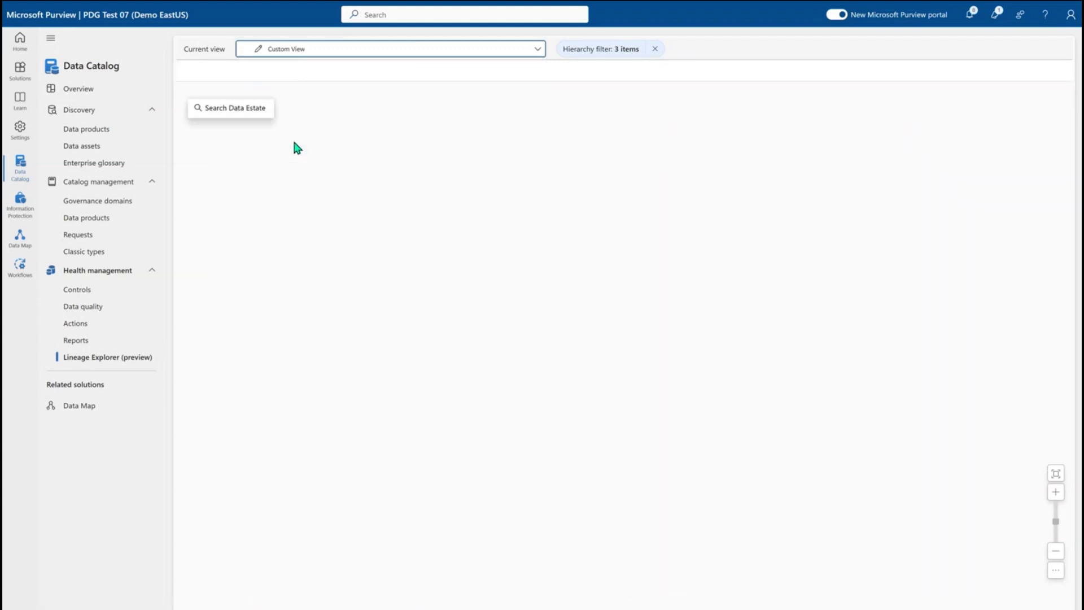
# - Search the data estate for "customer profile" and add the Customer Profile asset of Opportunities conversion to sales to the diagram with lineage
pyautogui.click(201, 109)
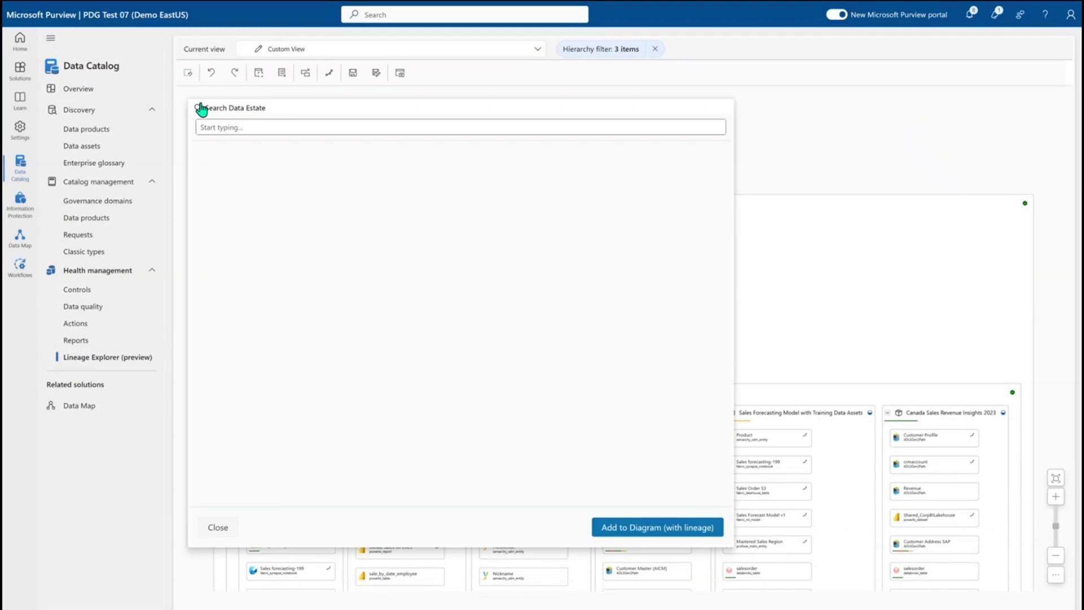
pyautogui.click(227, 127)
pyautogui.write('customer profile')
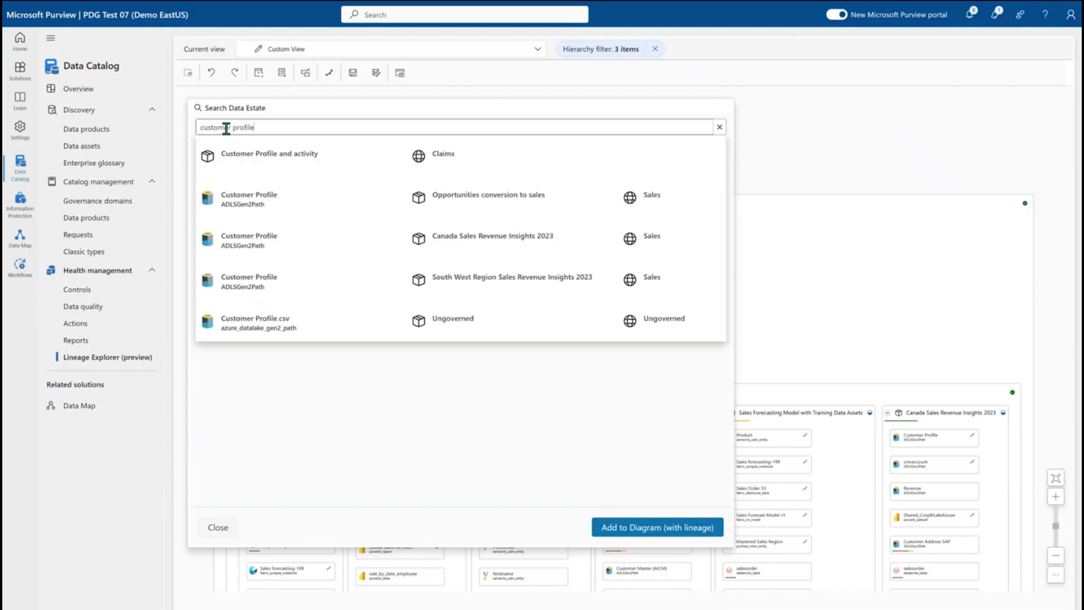
pyautogui.click(248, 200)
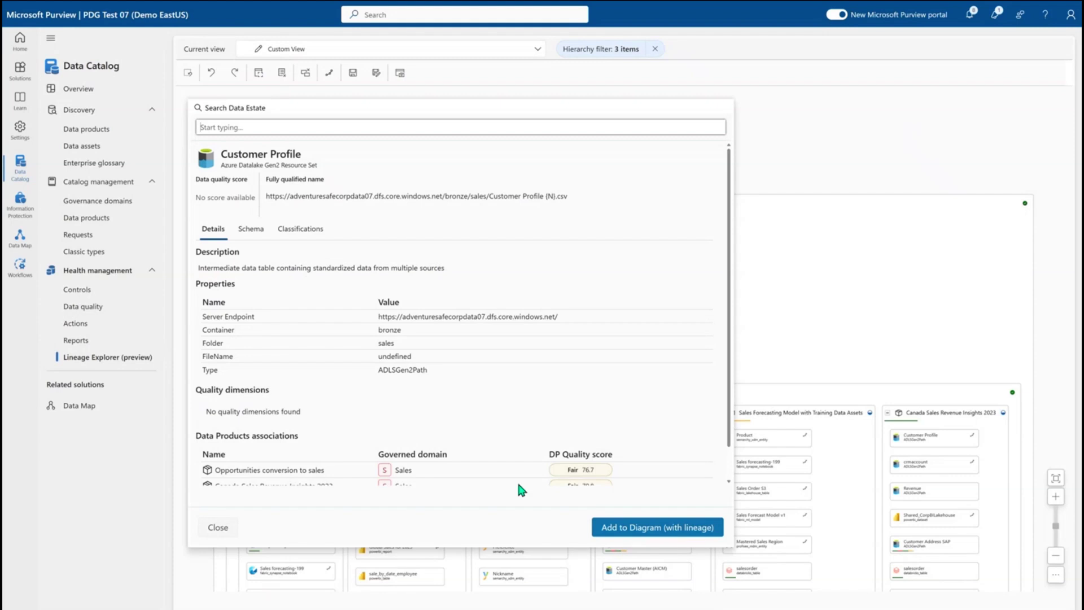
pyautogui.click(628, 533)
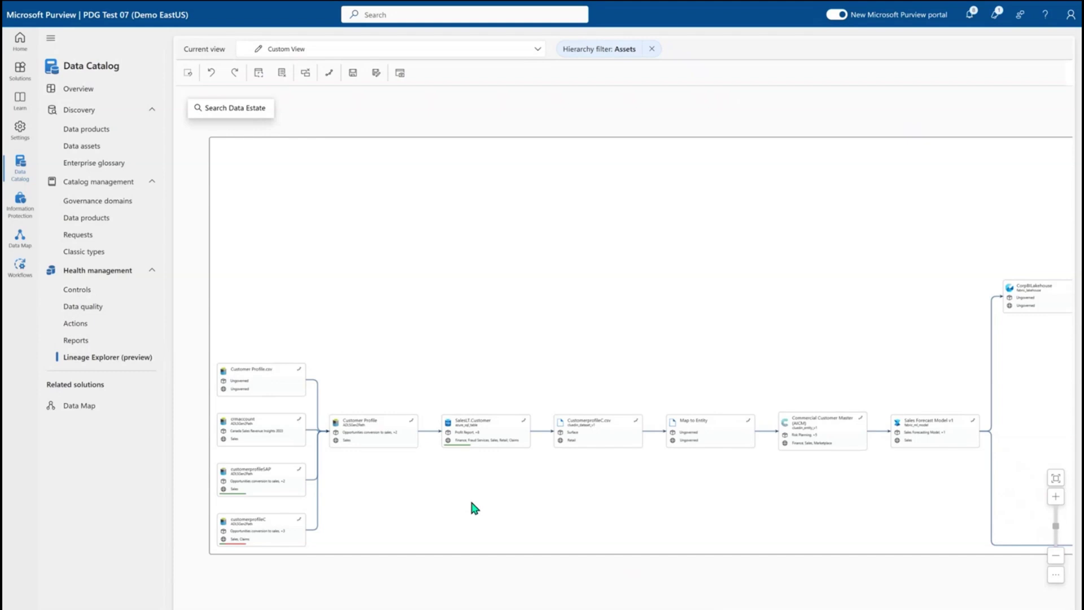
# - View the details and quality dimensions of the customerprofileC asset in the lineage diagram
pyautogui.click(261, 532)
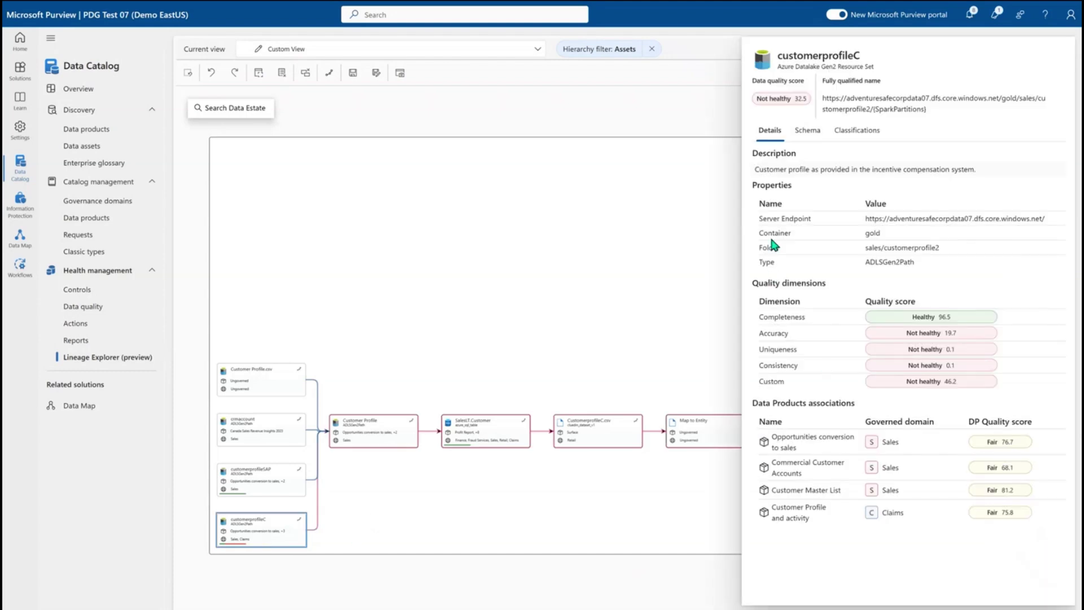